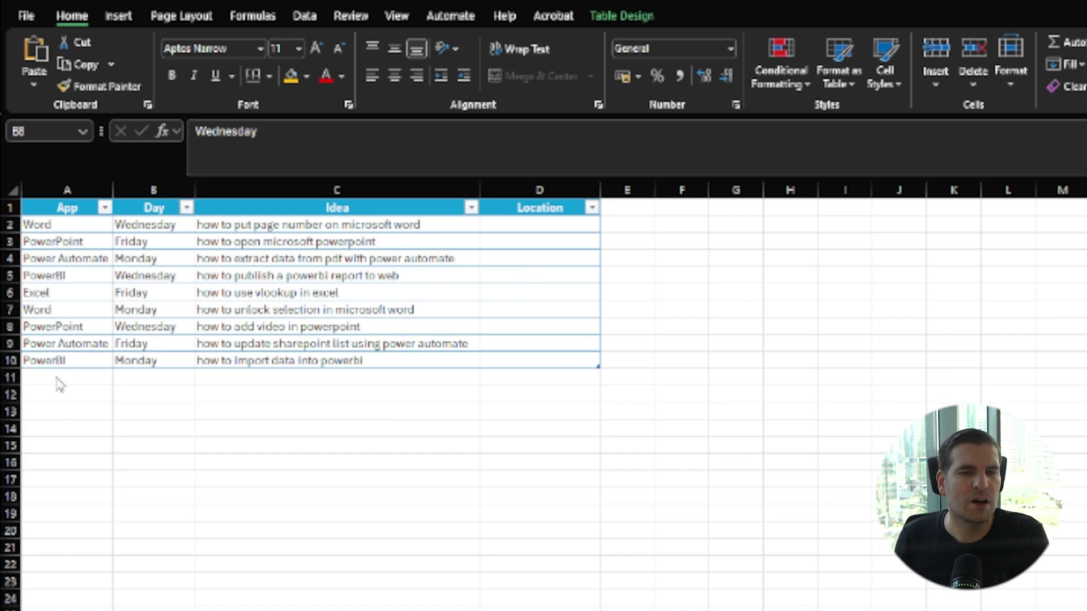
Step: Check the App drop-down choices in A3 on the Ideas sheet, then select A2
left_click(85, 378)
left_click_drag(407, 395, 406, 382)
left_click(510, 386)
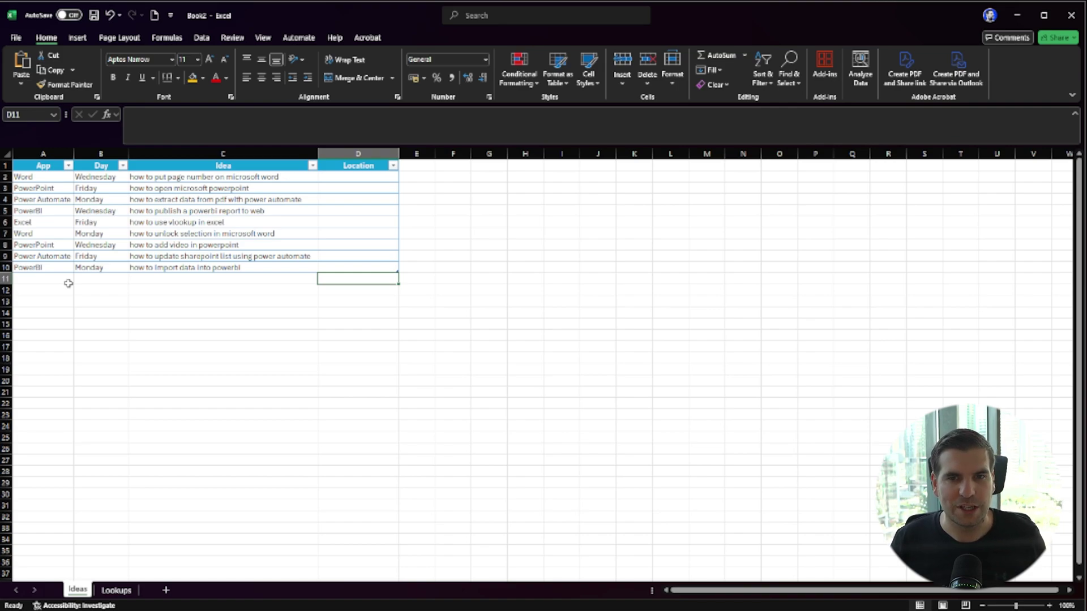
left_click(48, 188)
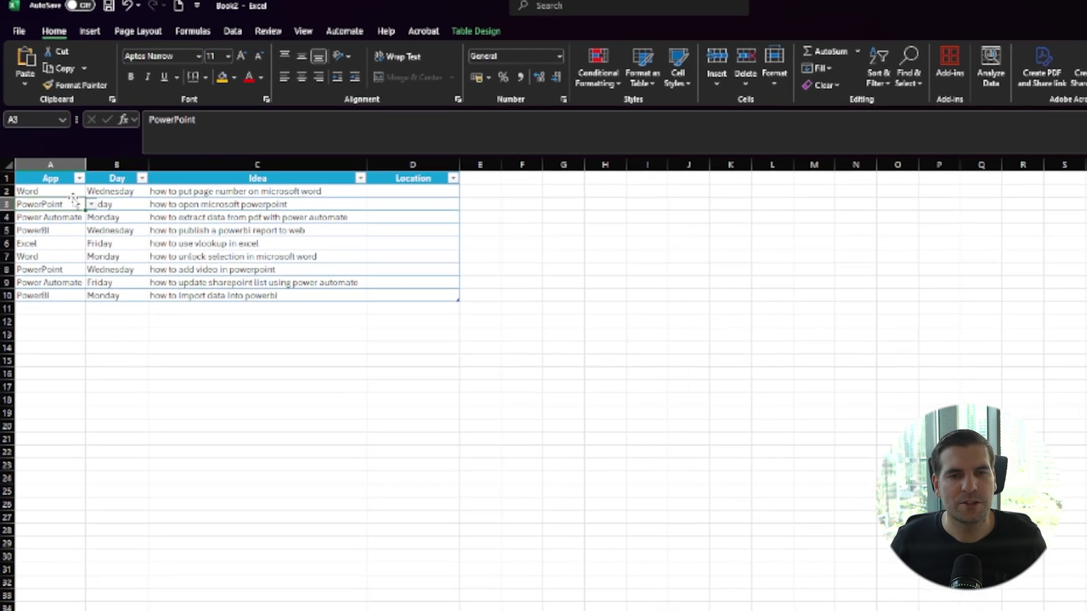
left_click(79, 188)
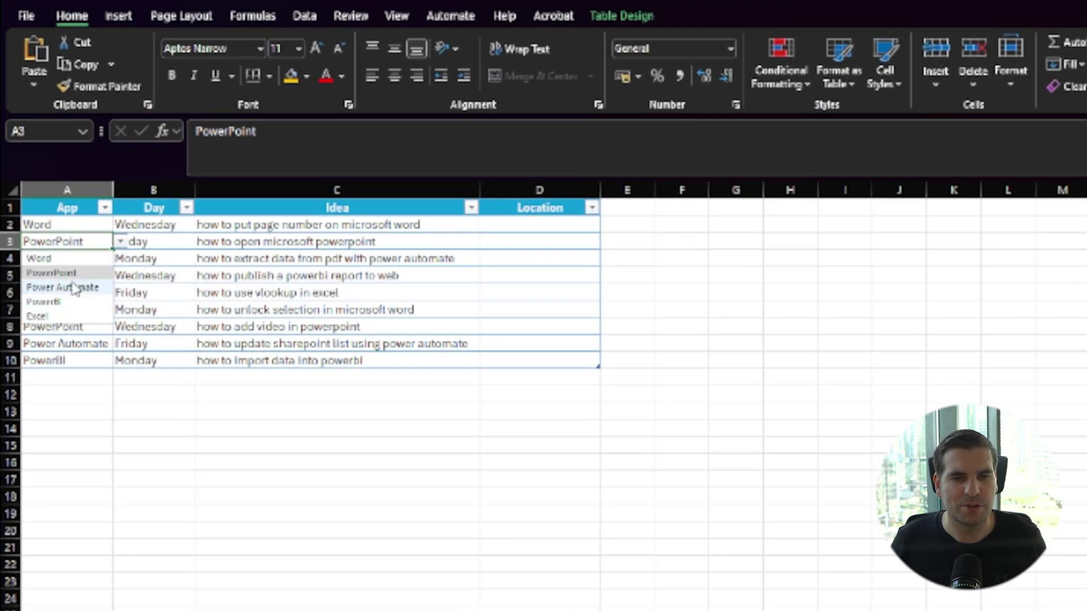
left_click(82, 411)
left_click(69, 226)
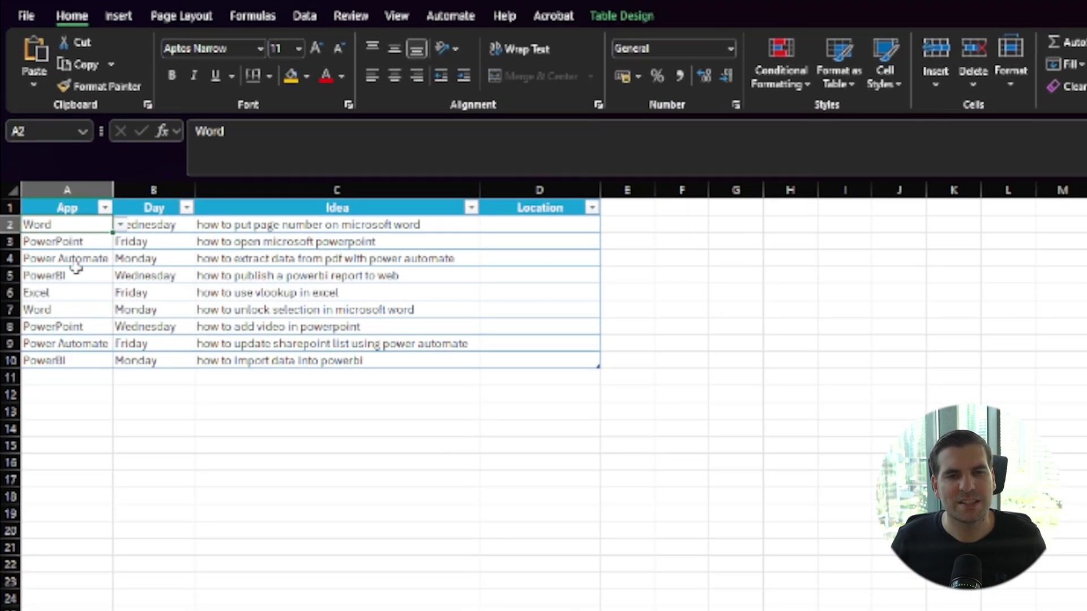
Step: Inspect A2's Data Validation list source on the Lookups sheet, closing without changes
left_click(296, 16)
left_click(790, 86)
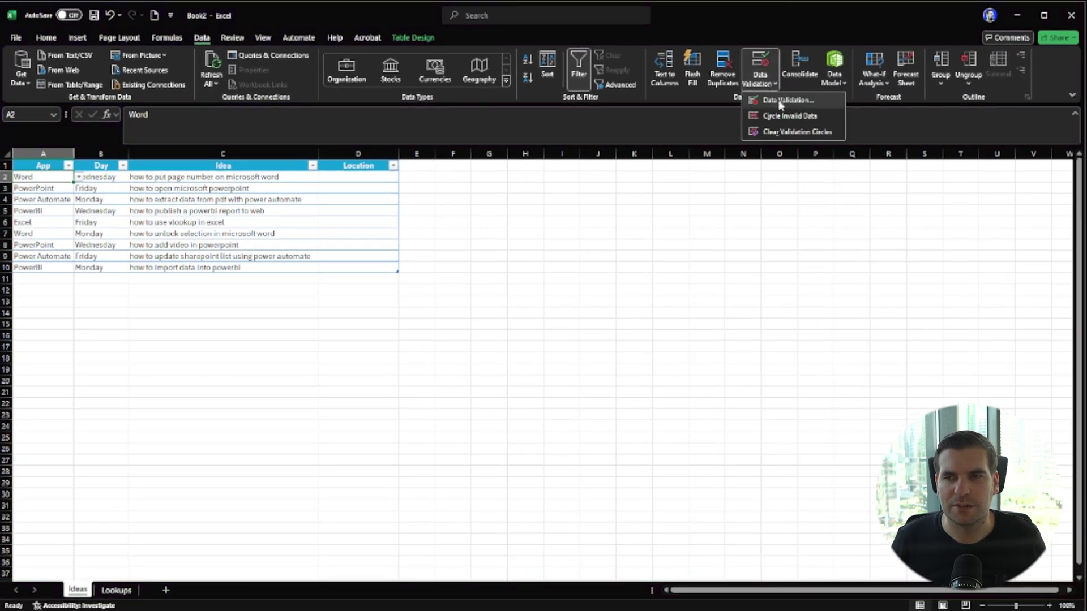
left_click(781, 102)
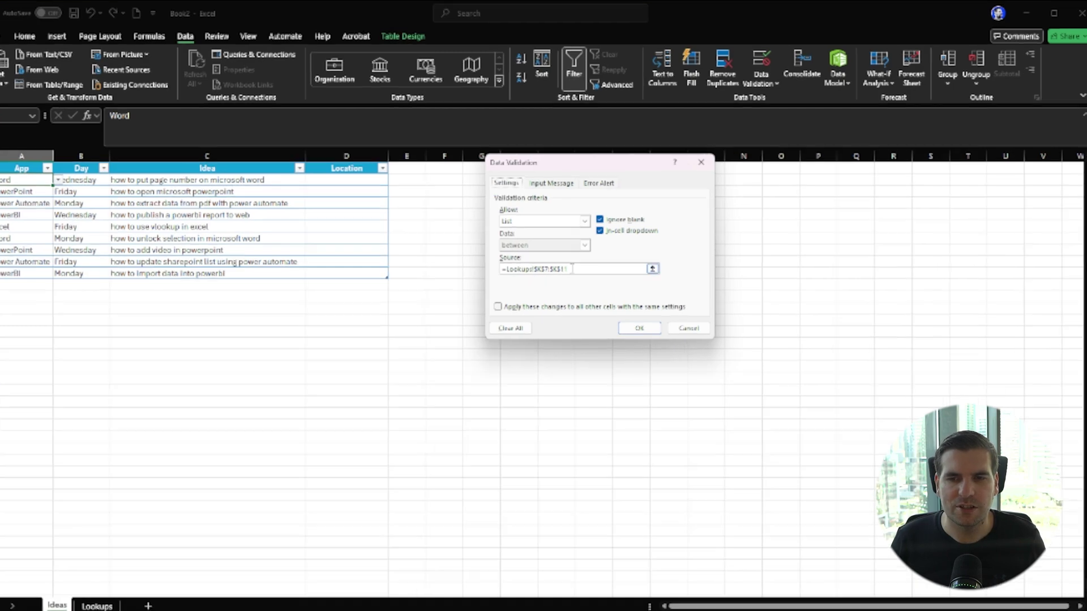
left_click(570, 270)
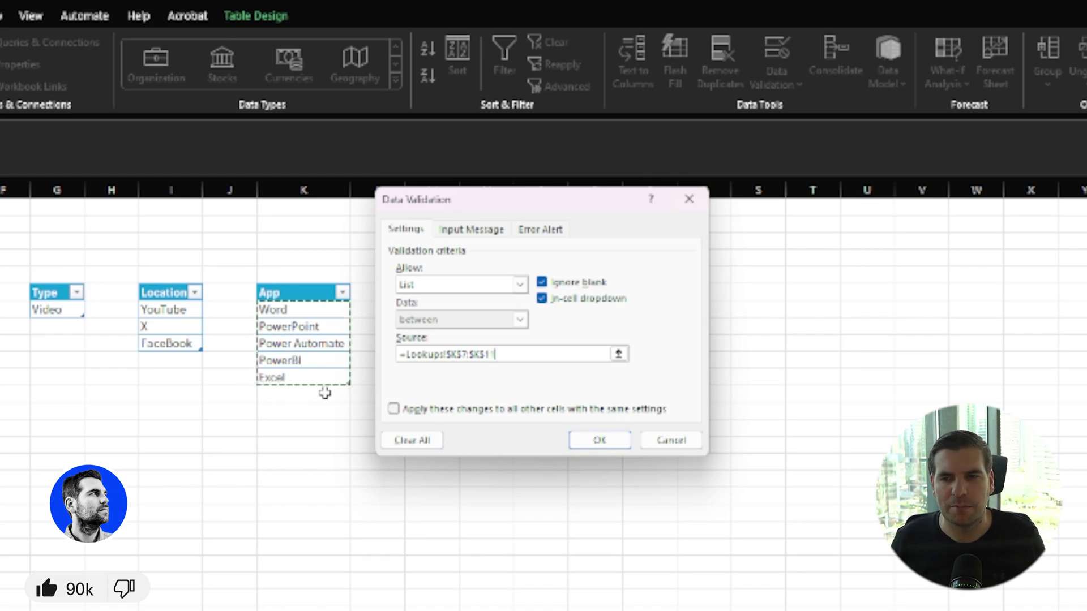
left_click(683, 441)
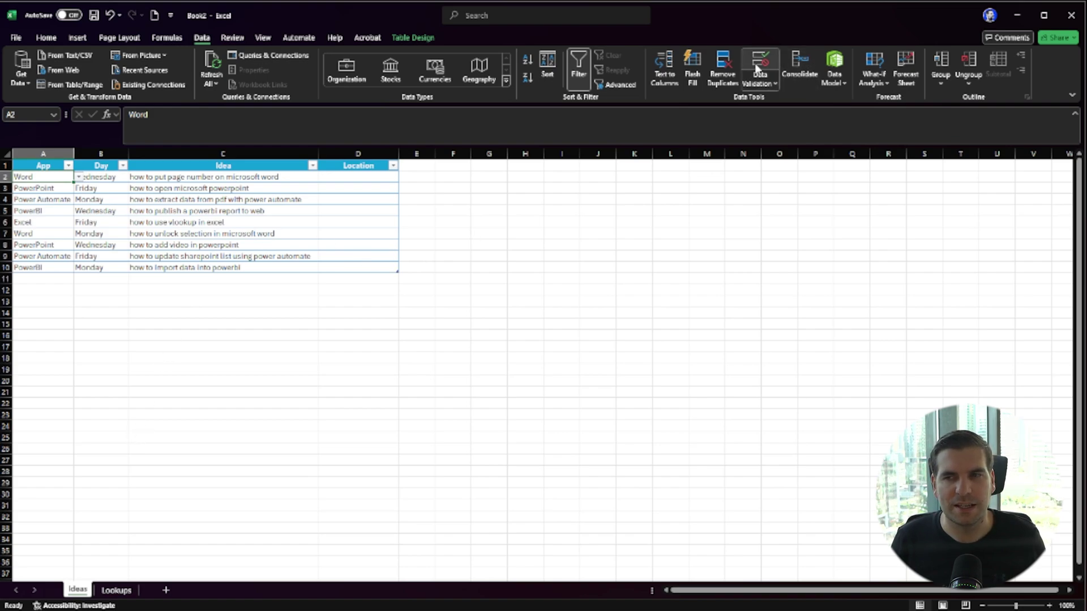
left_click(757, 69)
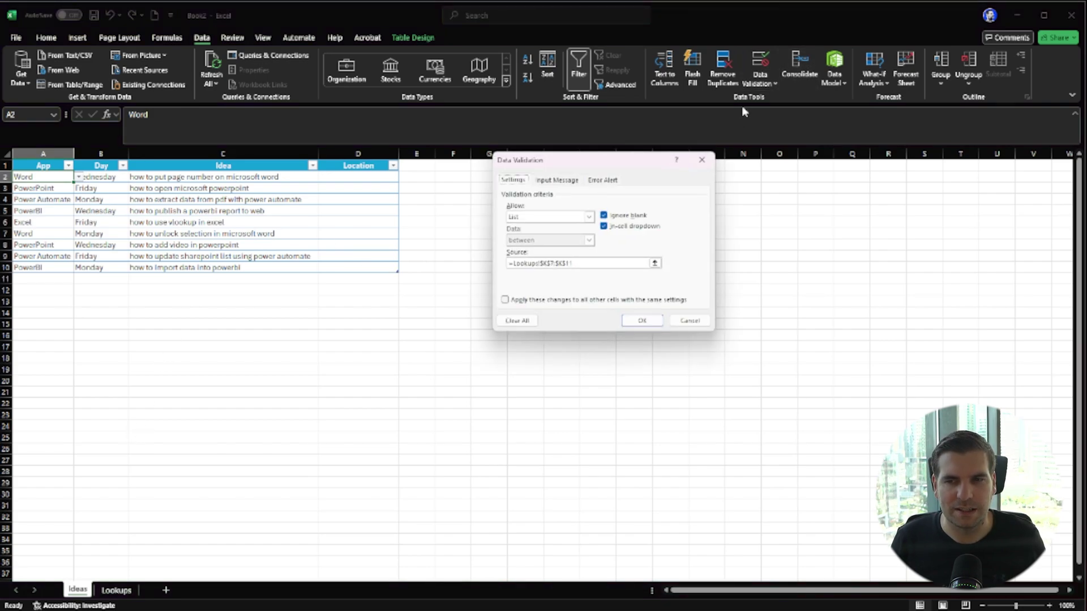
left_click(578, 264)
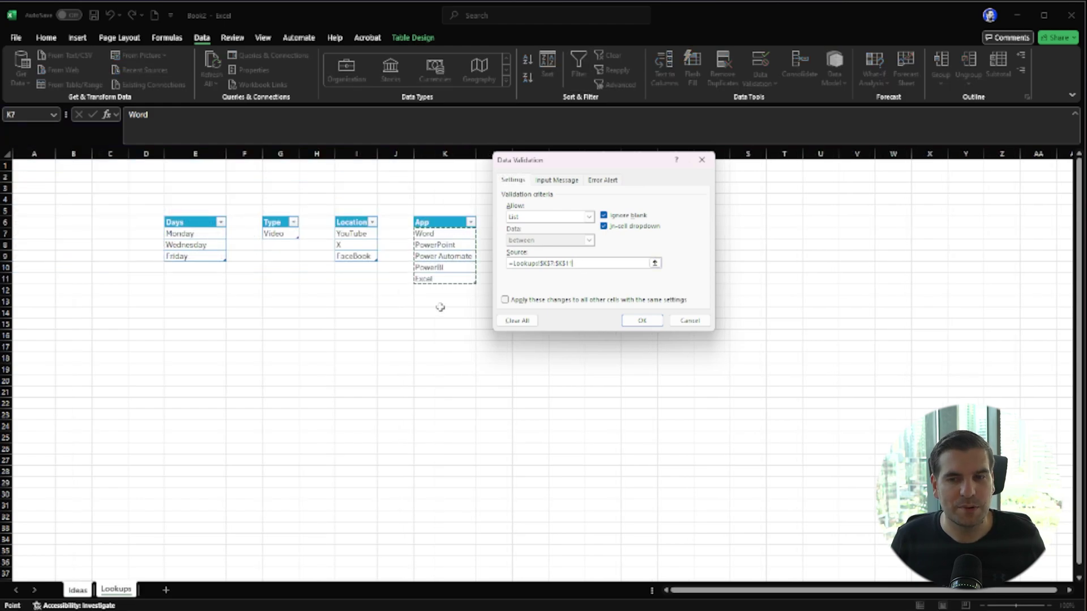
left_click(690, 320)
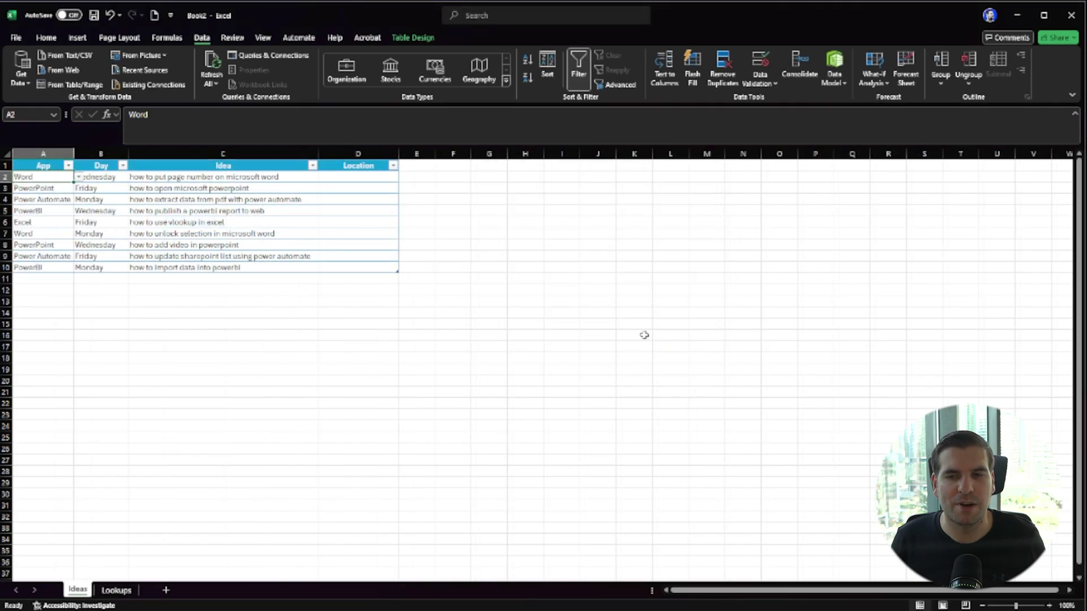
Step: On Lookups, build a temporary =APP[App] formula beside the App table, select its text, and cancel it
left_click(116, 590)
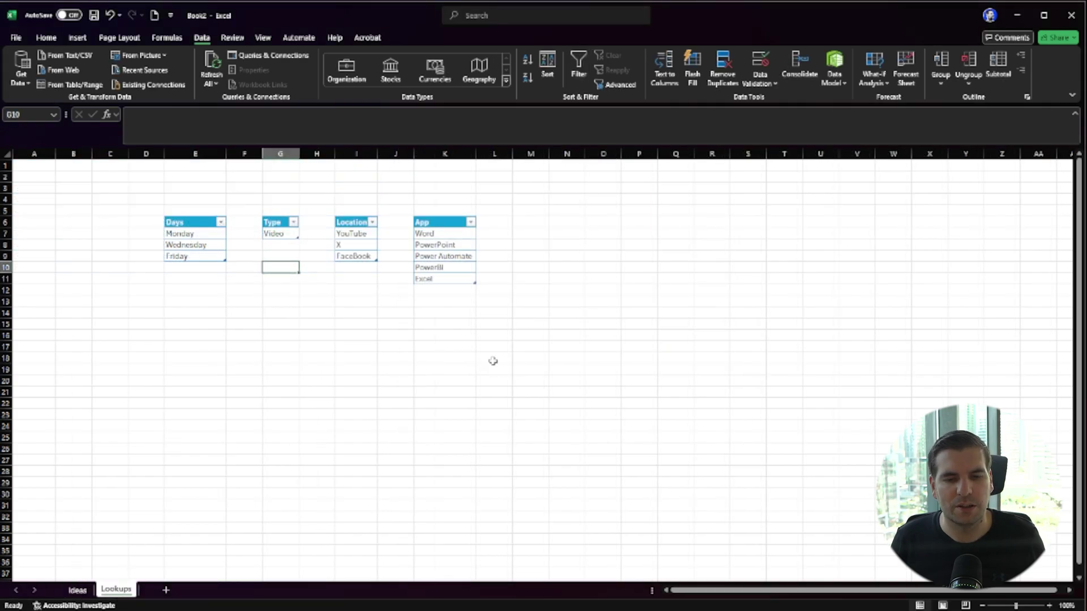
left_click(431, 245)
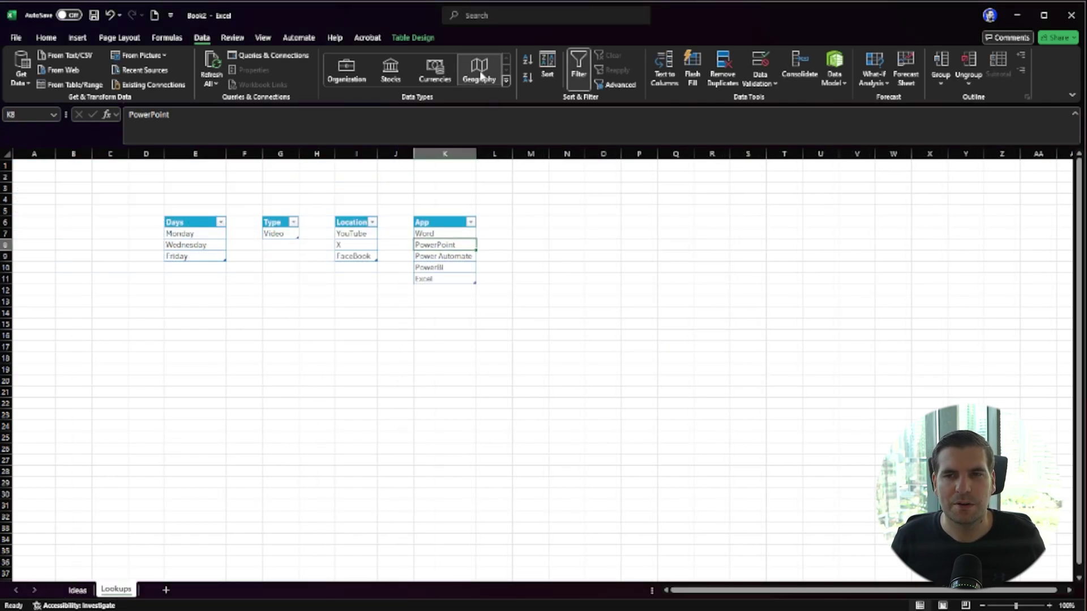
left_click(485, 246)
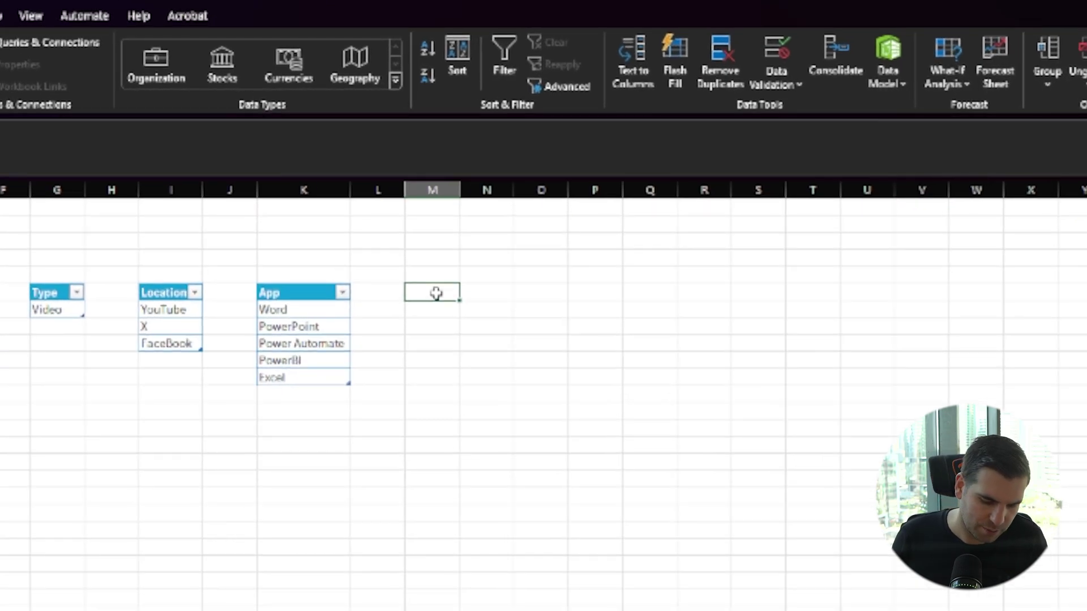
type("=")
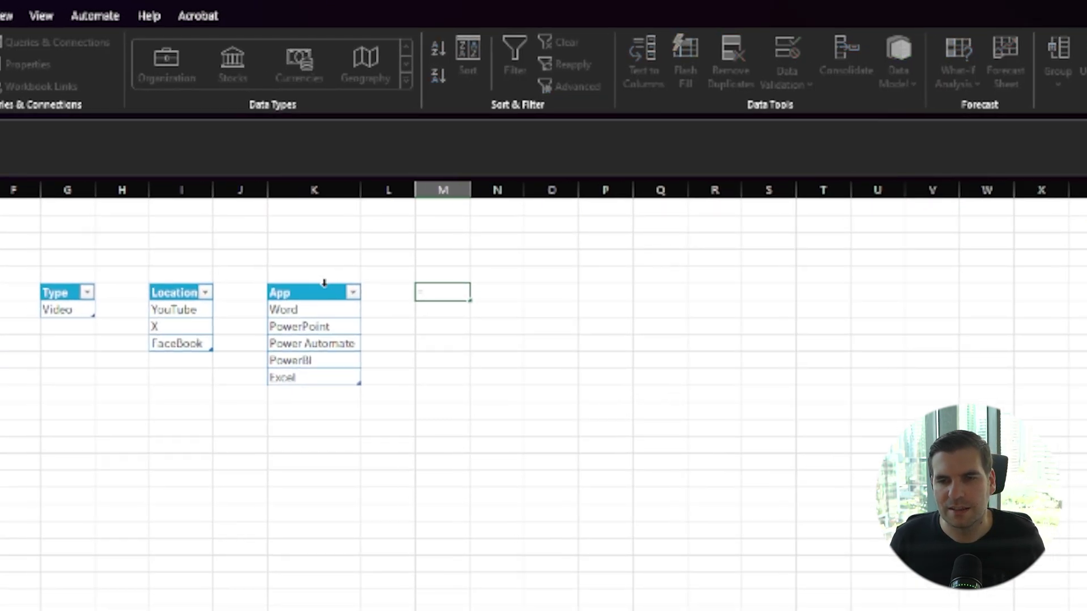
left_click(324, 283)
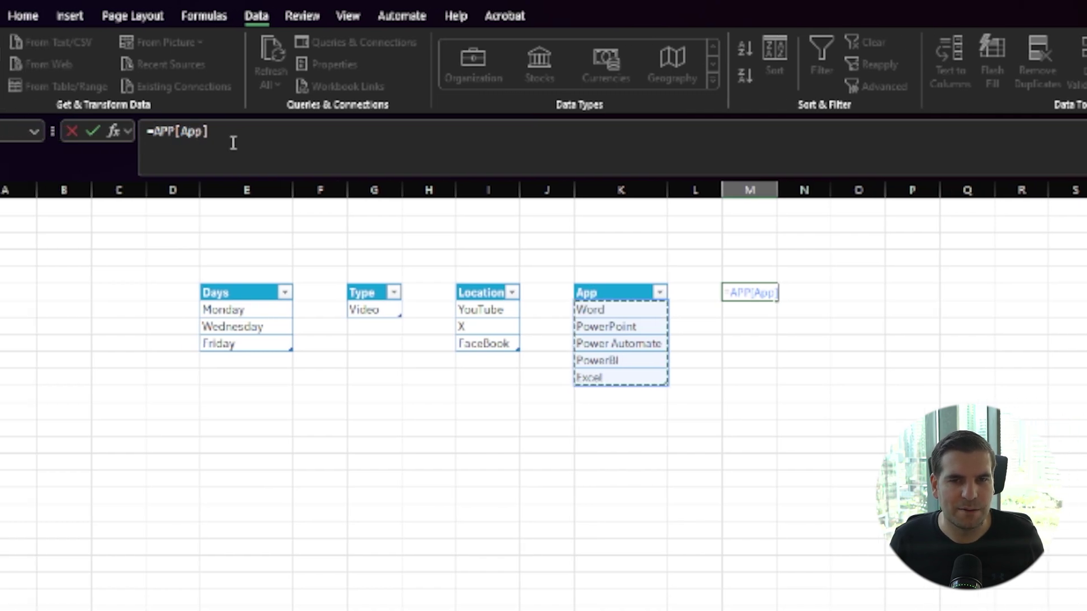
left_click_drag(233, 142, 126, 131)
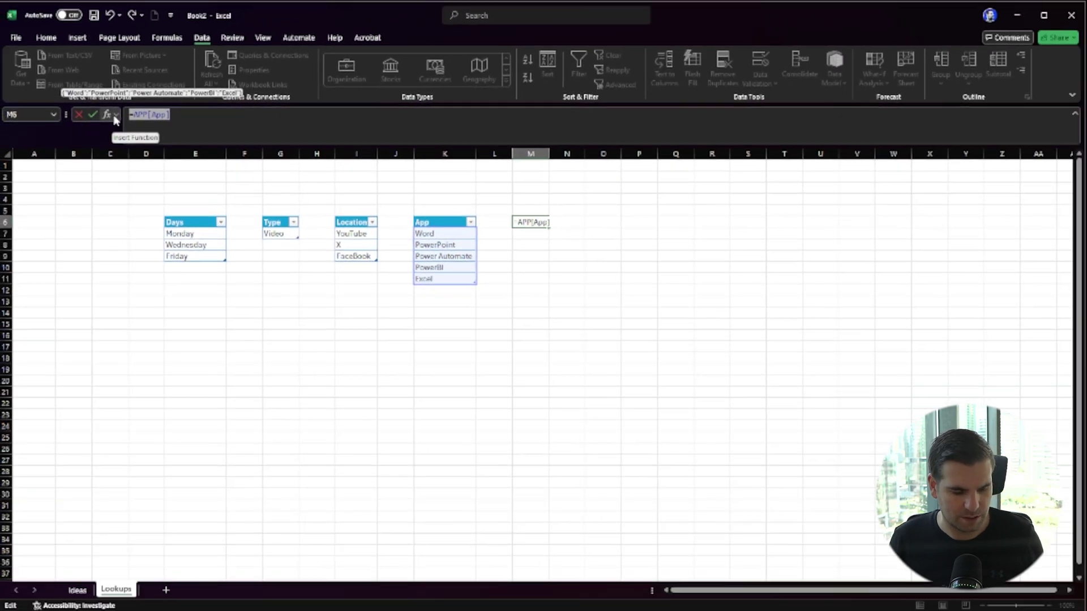
key("Escape")
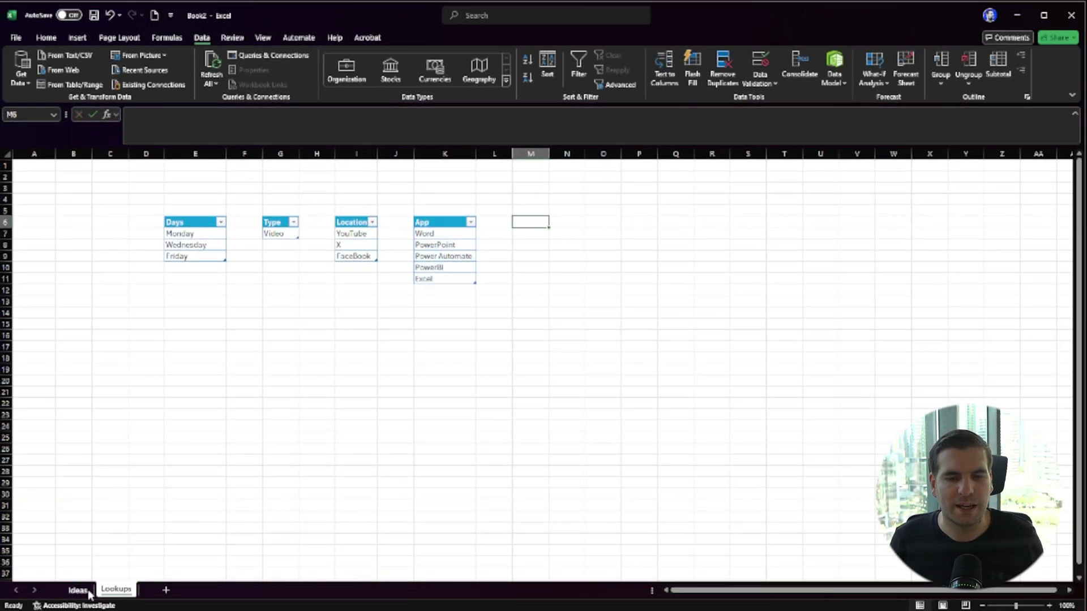
Step: Replace A2's validation list source with =APP[App] and try to confirm it
left_click(78, 590)
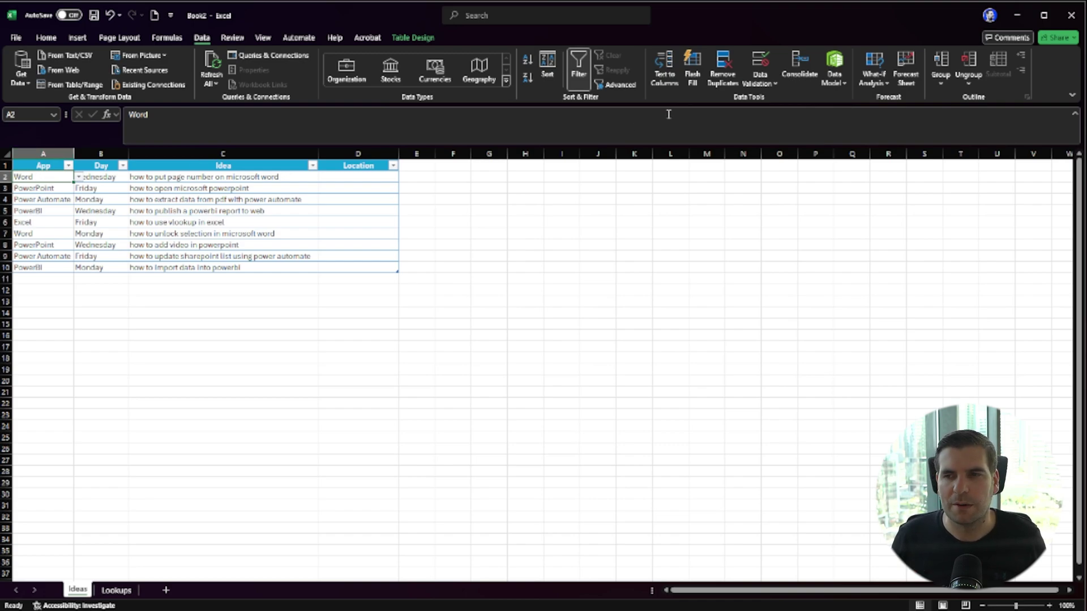
left_click(759, 68)
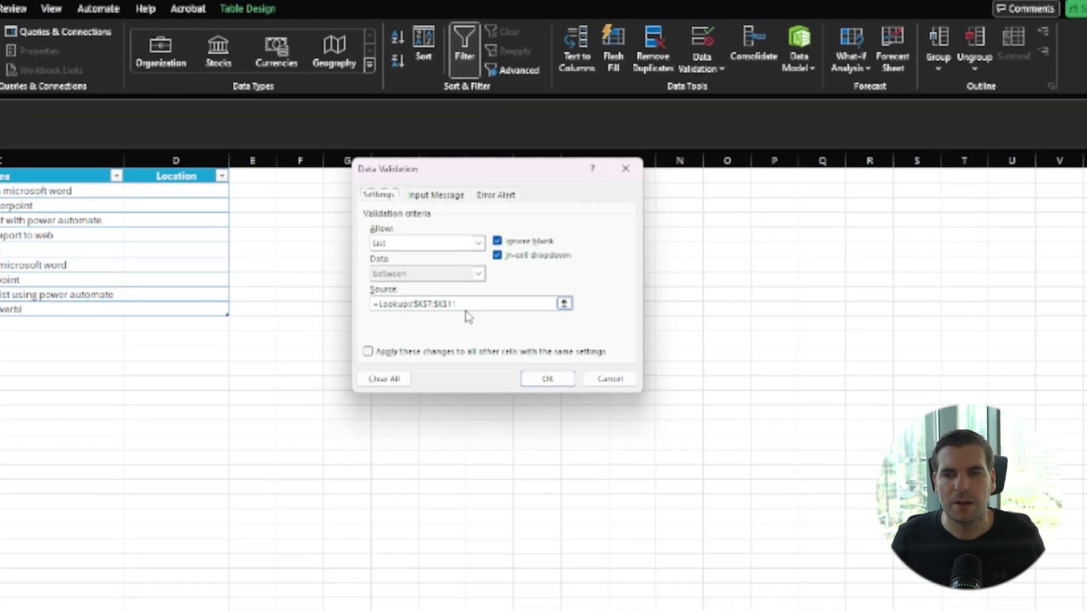
left_click(459, 306)
left_click_drag(455, 305, 357, 304)
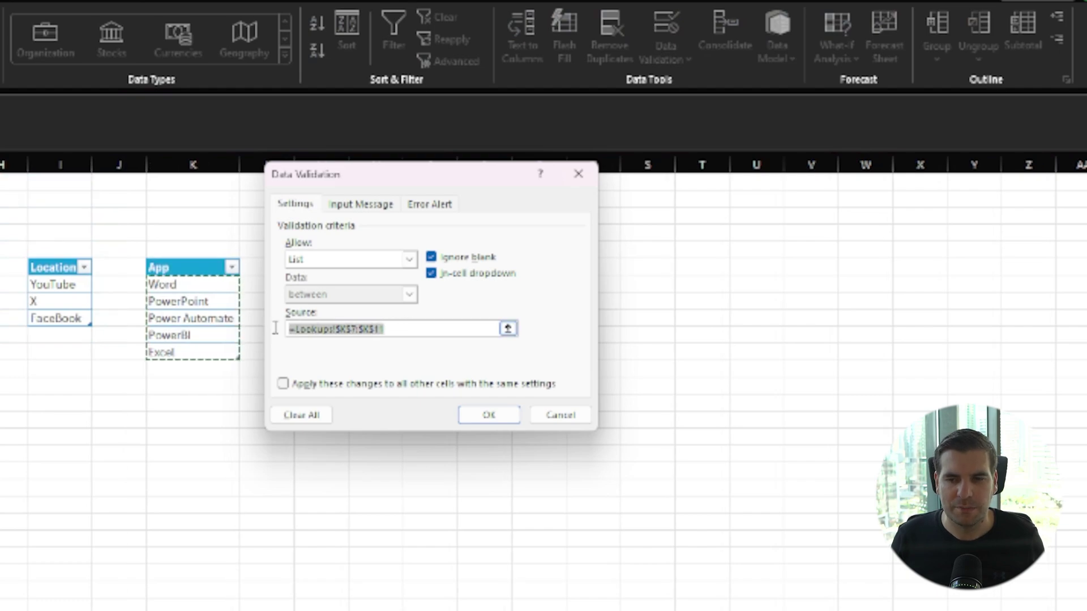
key("ctrl+v")
left_click(479, 415)
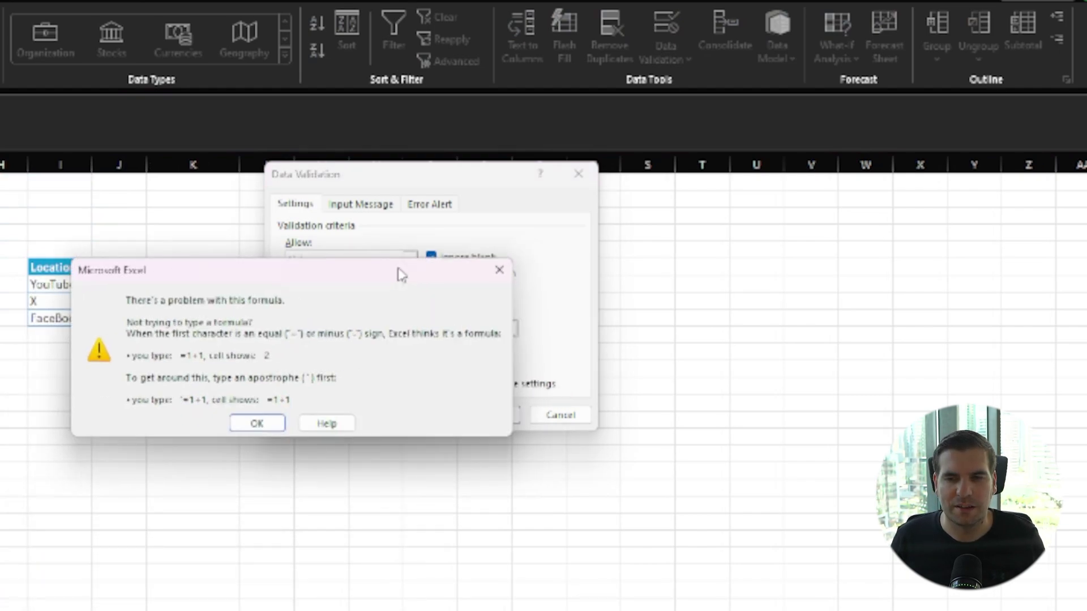
Step: Dismiss the source error and start wrapping the source as =indirect("APP[App]")
left_click_drag(401, 275, 361, 279)
left_click(222, 430)
left_click(348, 329)
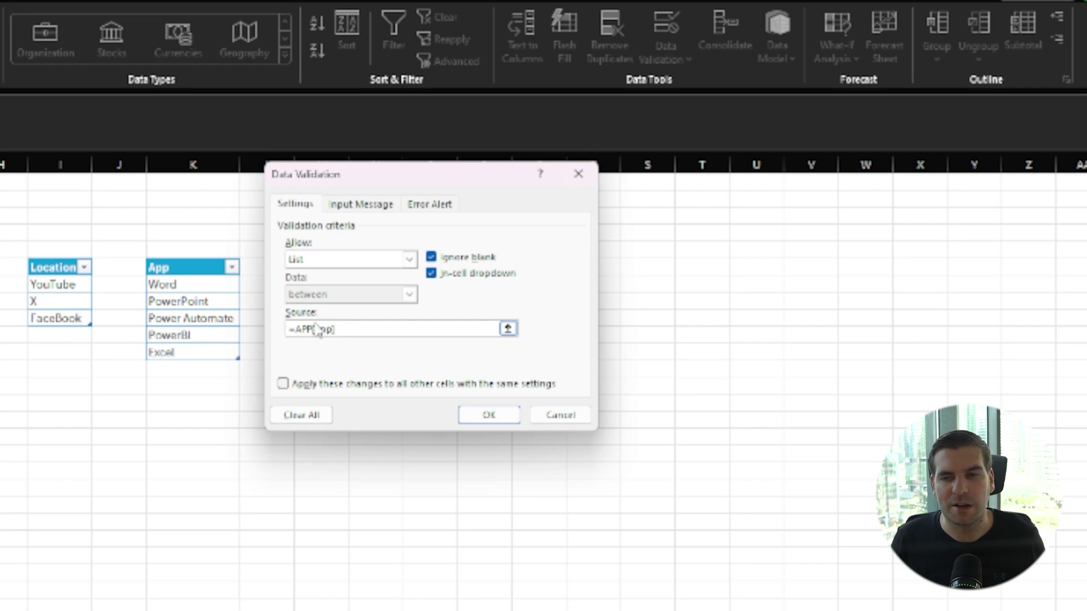
left_click(295, 329)
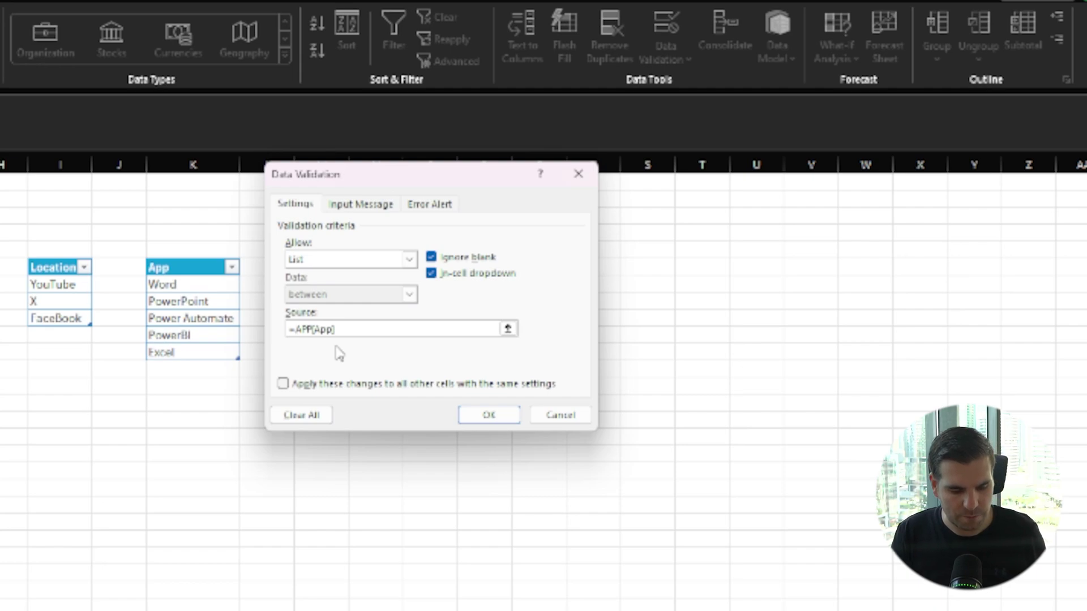
type("in")
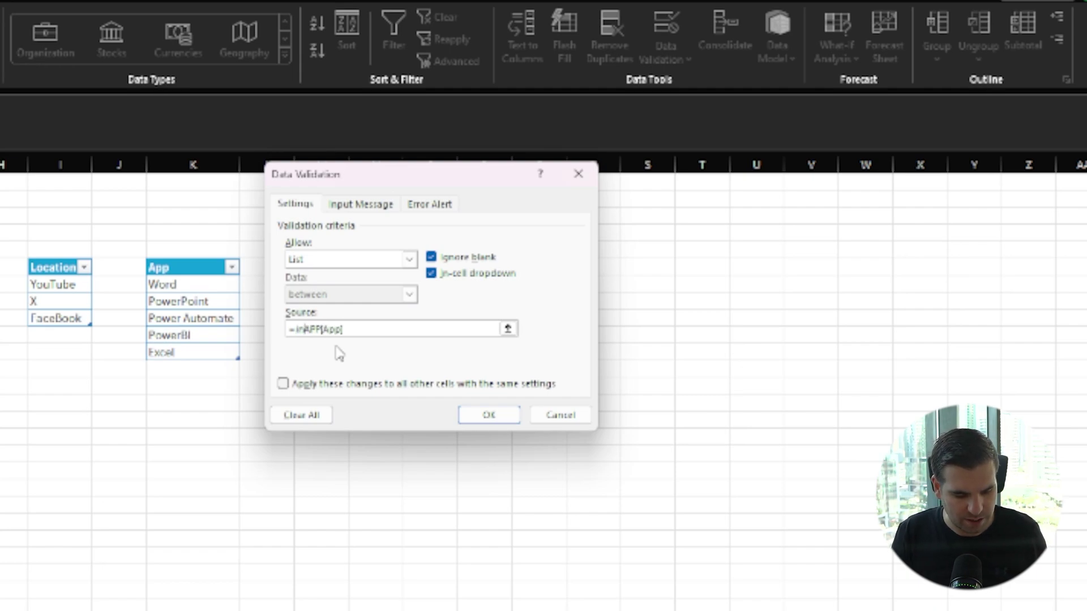
type("direct")
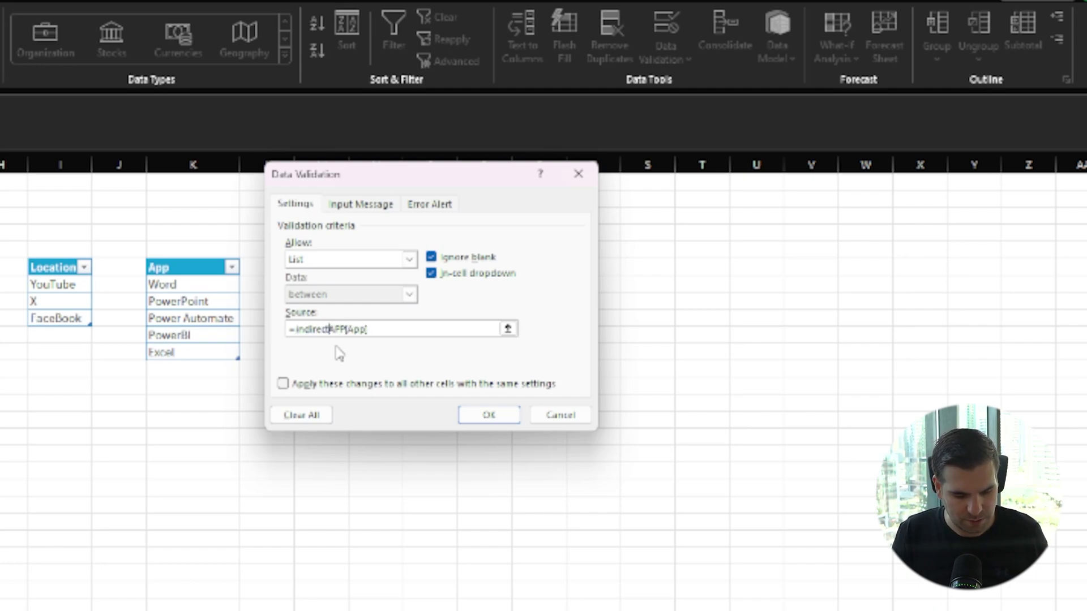
type("(")
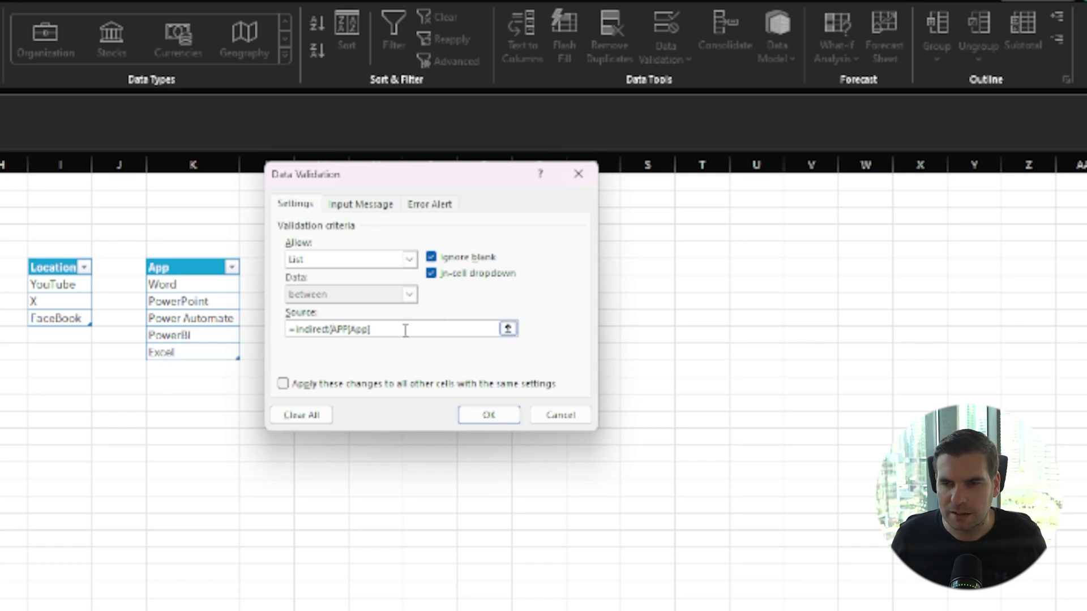
type("\"")
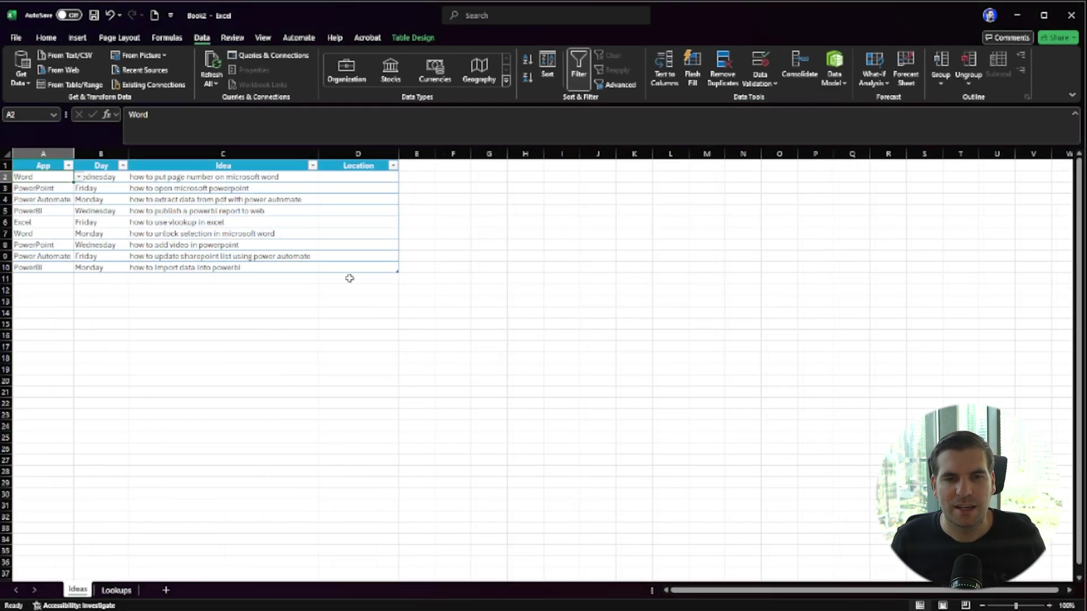
Step: Add Outlook below Excel in the App table on the Lookups sheet
left_click(79, 178)
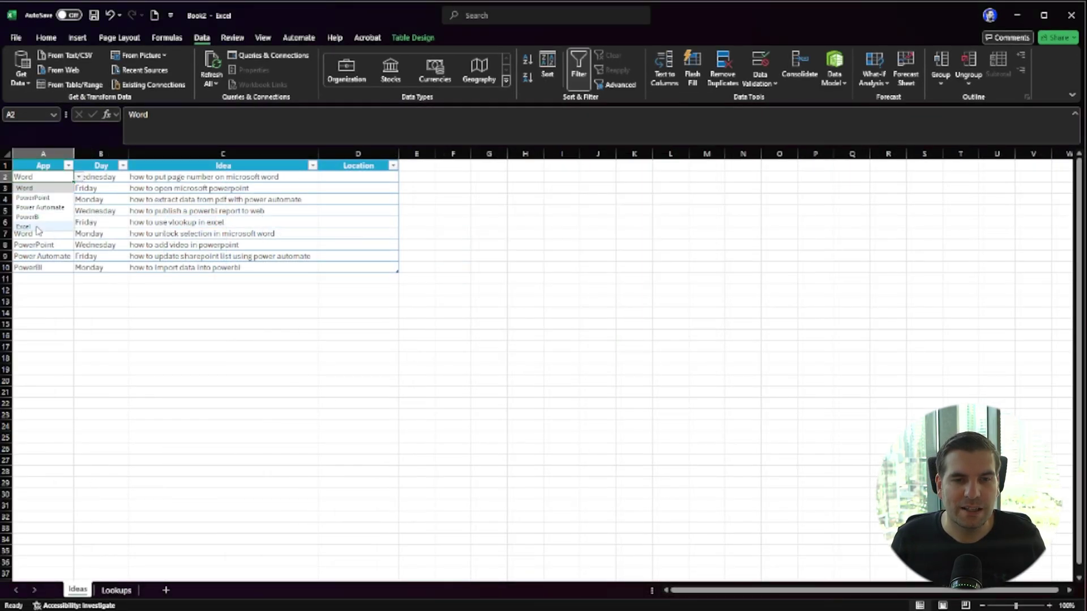
left_click(61, 313)
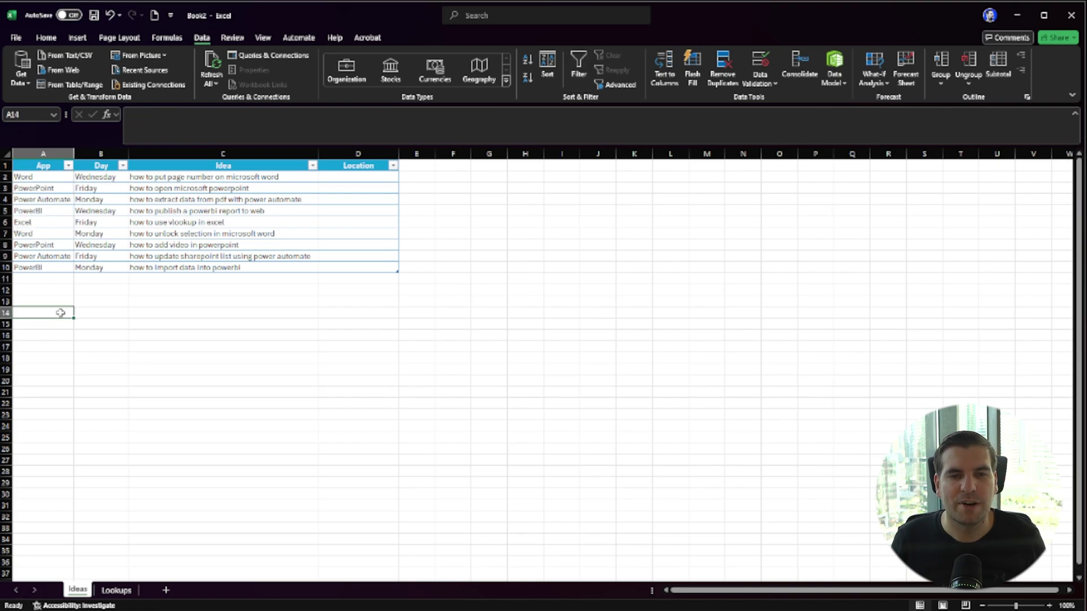
left_click(120, 591)
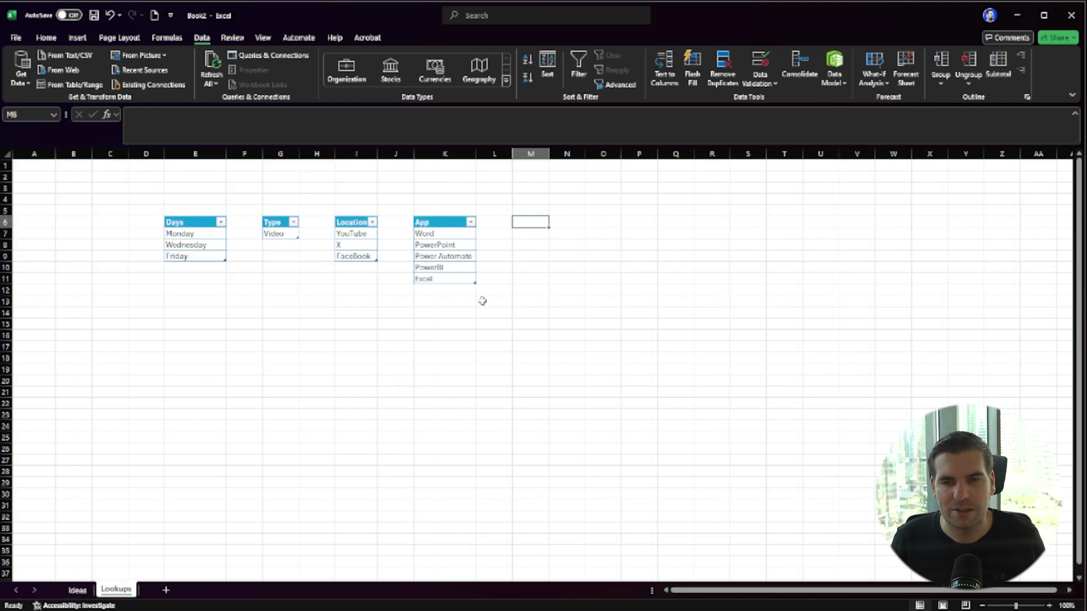
left_click(436, 289)
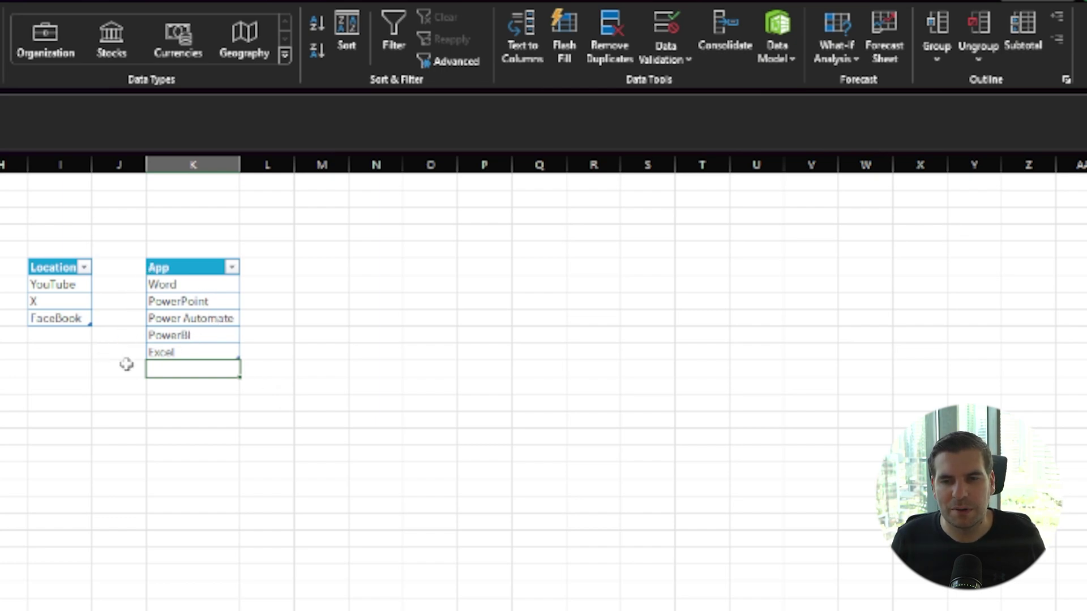
type("Outlook")
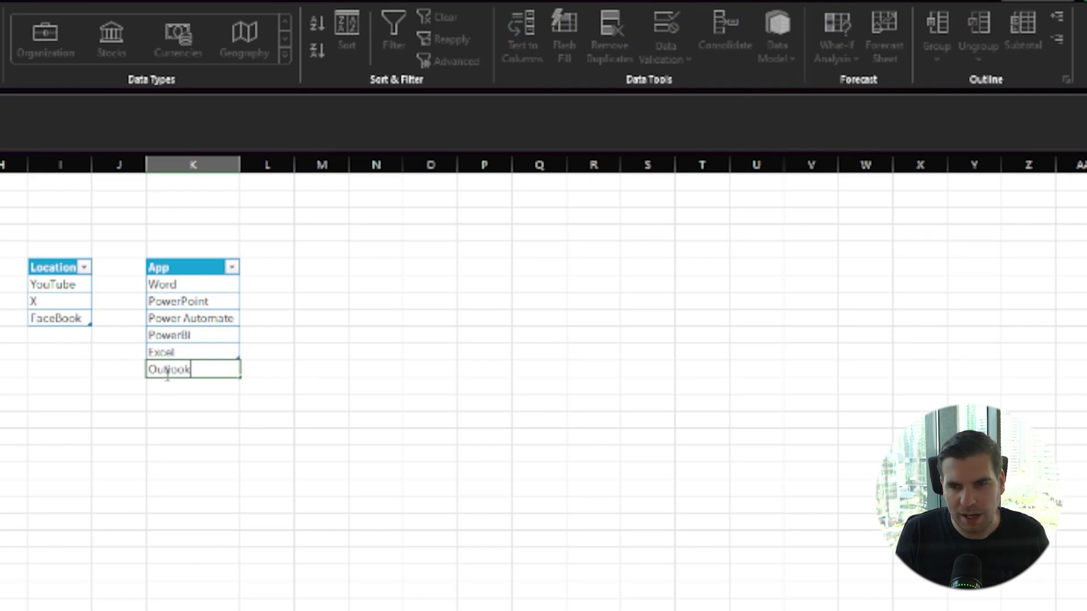
key("Return")
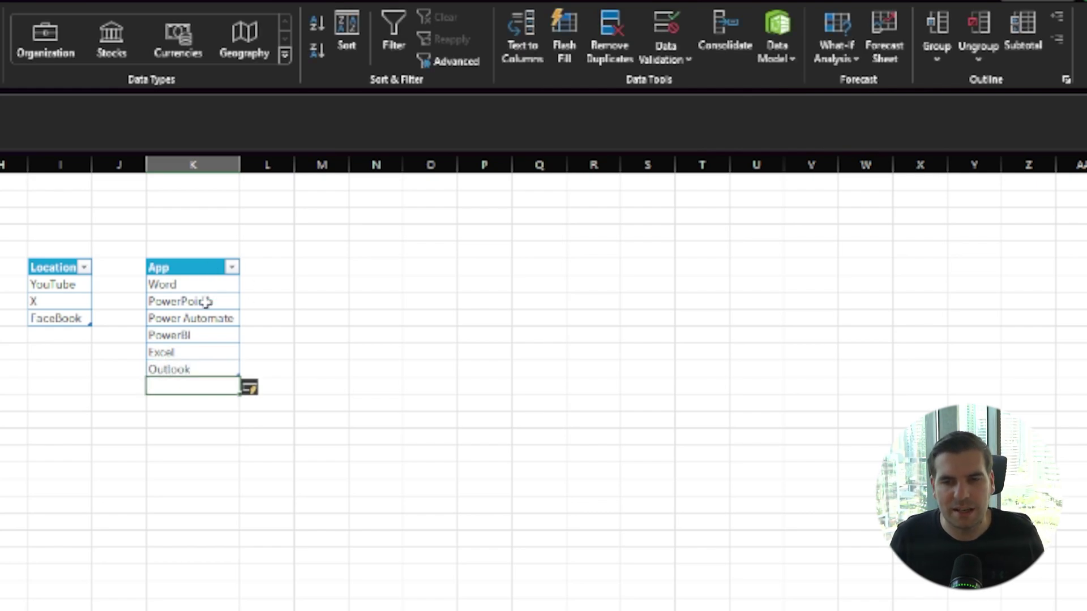
Step: Verify A2's App drop-down on Ideas now lists Outlook, then select Day cells B3 and B2
key("ctrl+Page_Up")
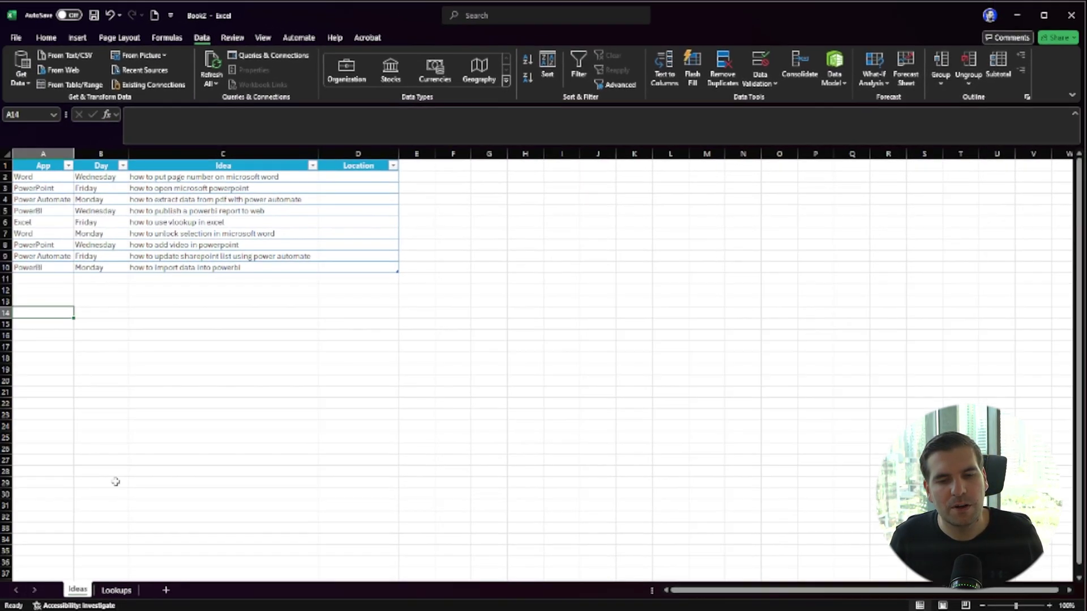
left_click(47, 177)
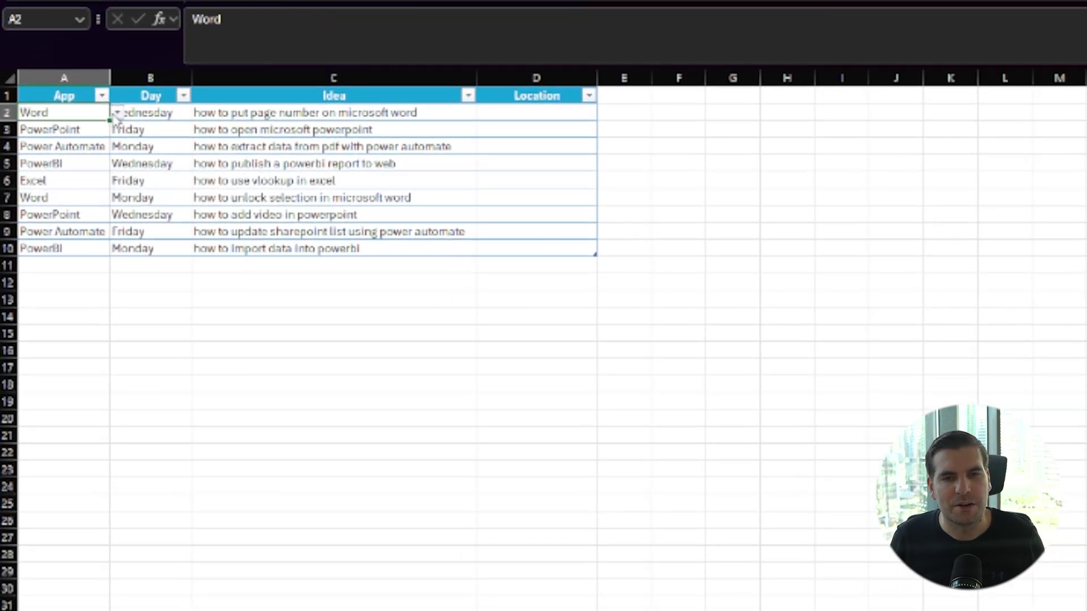
left_click(79, 176)
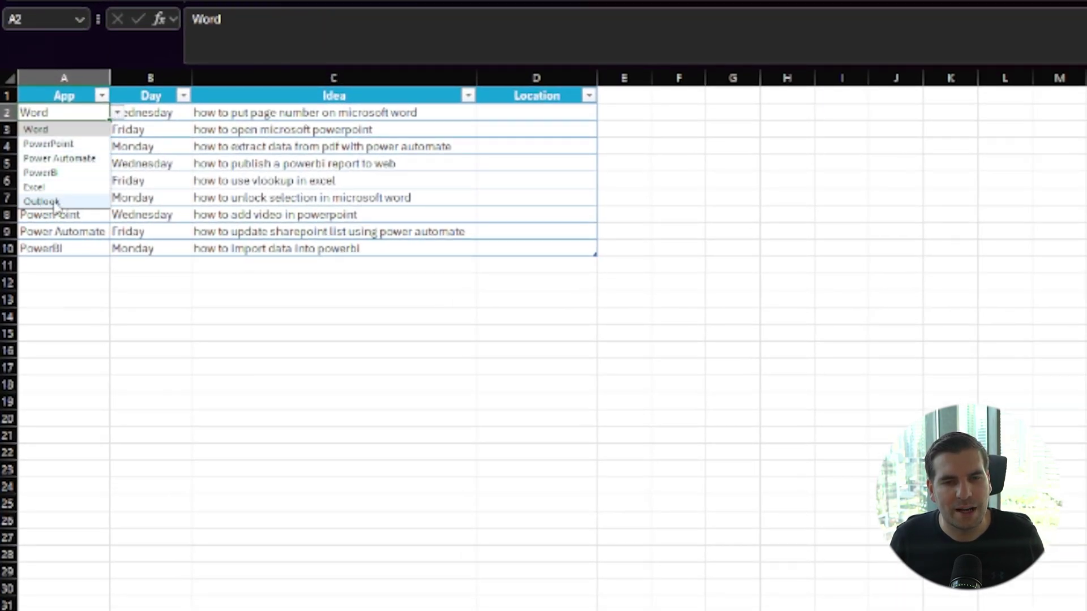
left_click(119, 275)
left_click(184, 368)
left_click(151, 129)
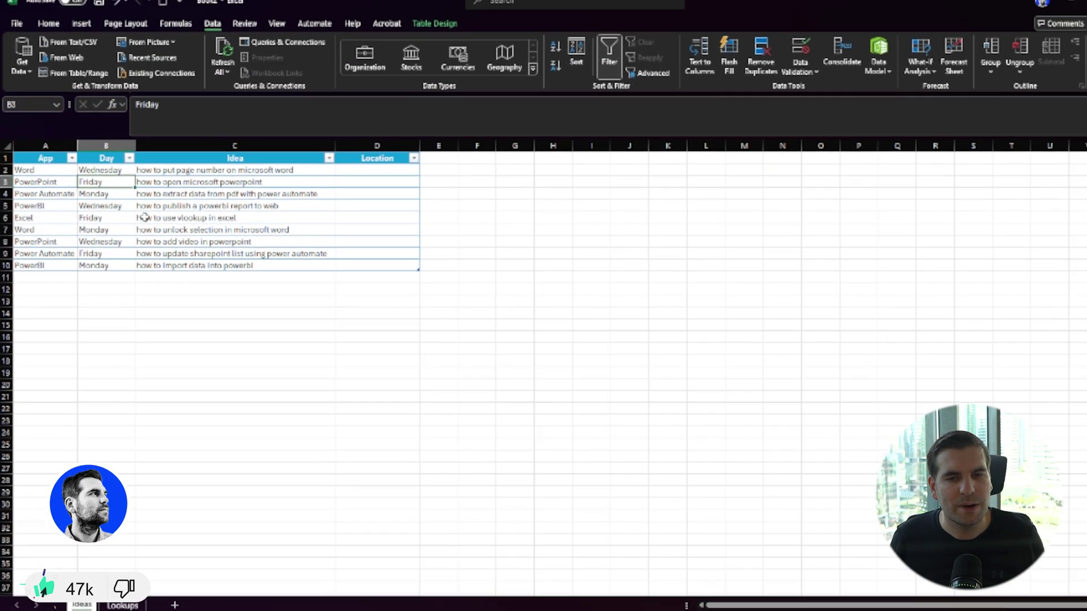
left_click(99, 170)
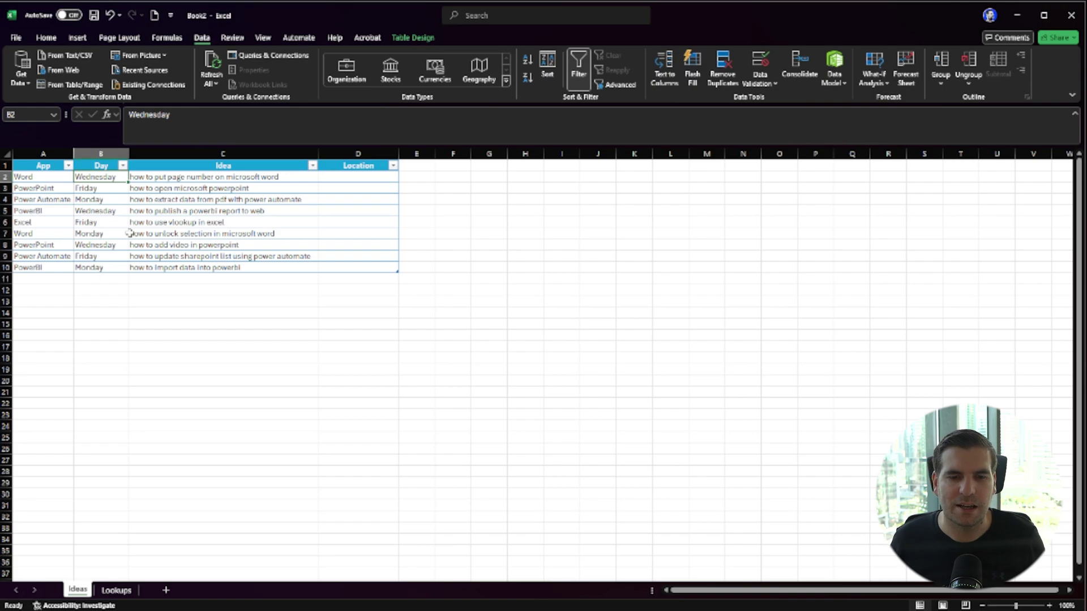
Step: Enter = in M6 referencing the Days column, select the =Day[Days] text, then cancel the formula
left_click(116, 590)
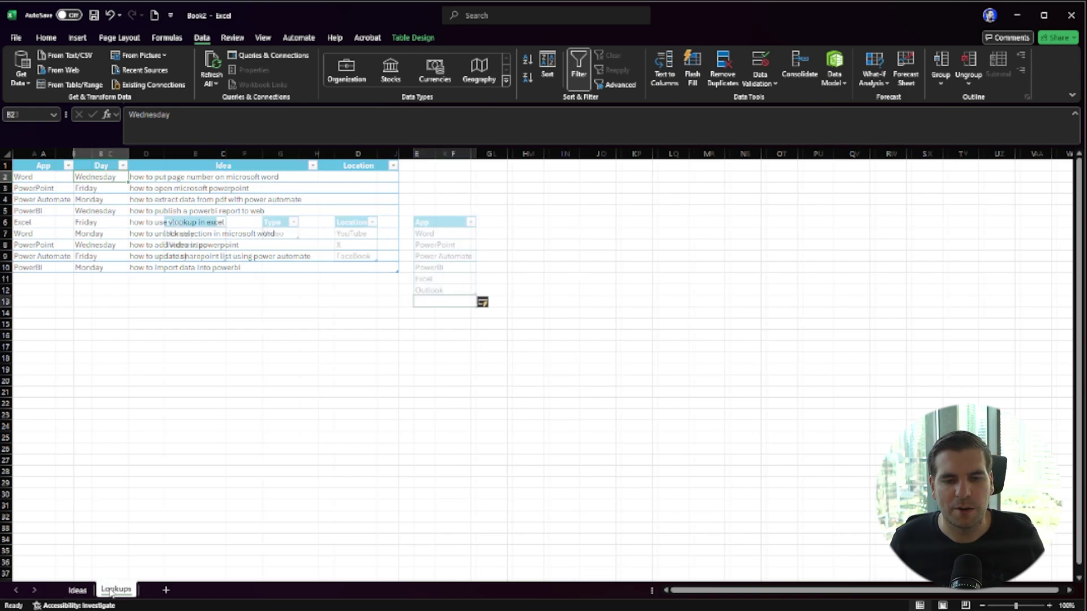
left_click(200, 233)
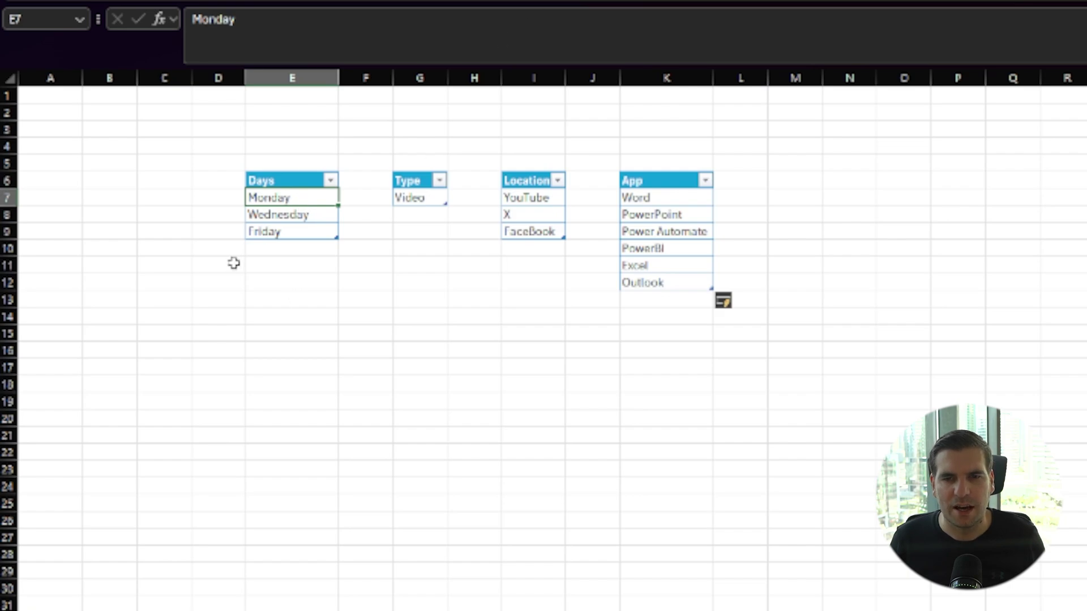
left_click(816, 177)
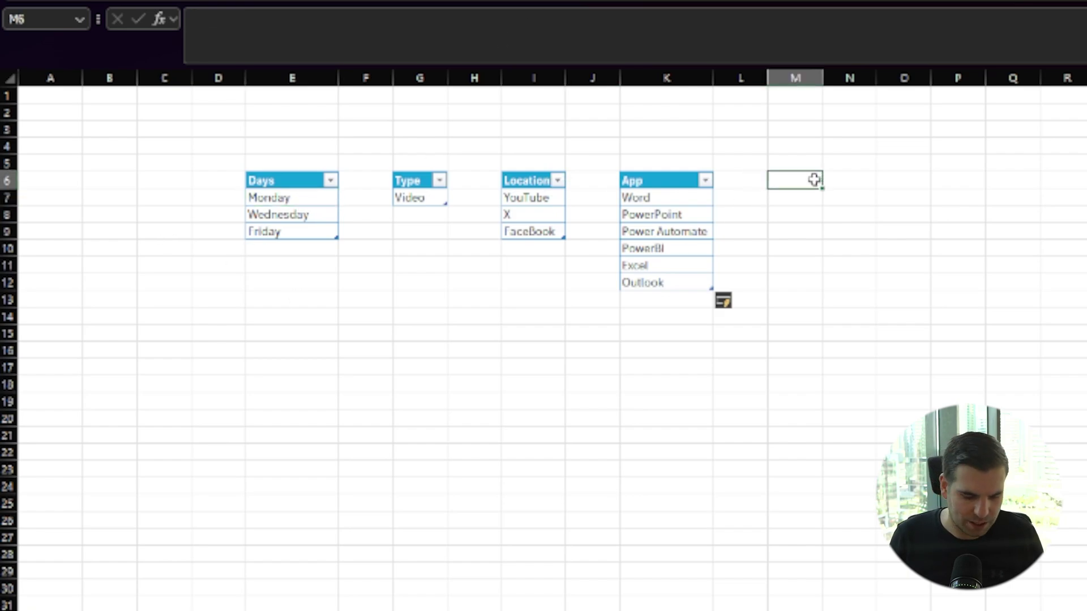
type("=")
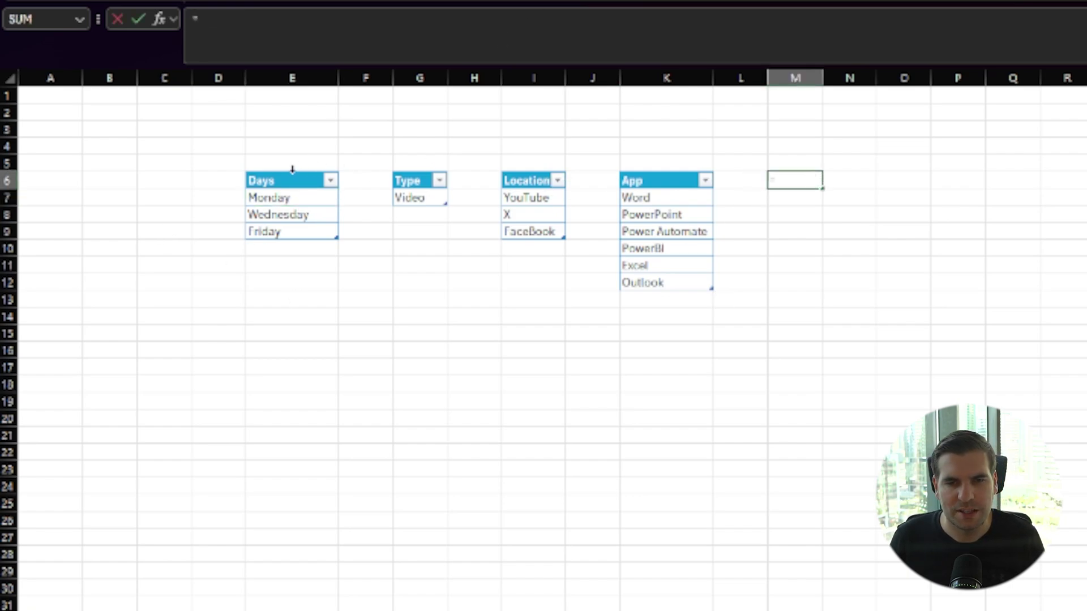
left_click(292, 169)
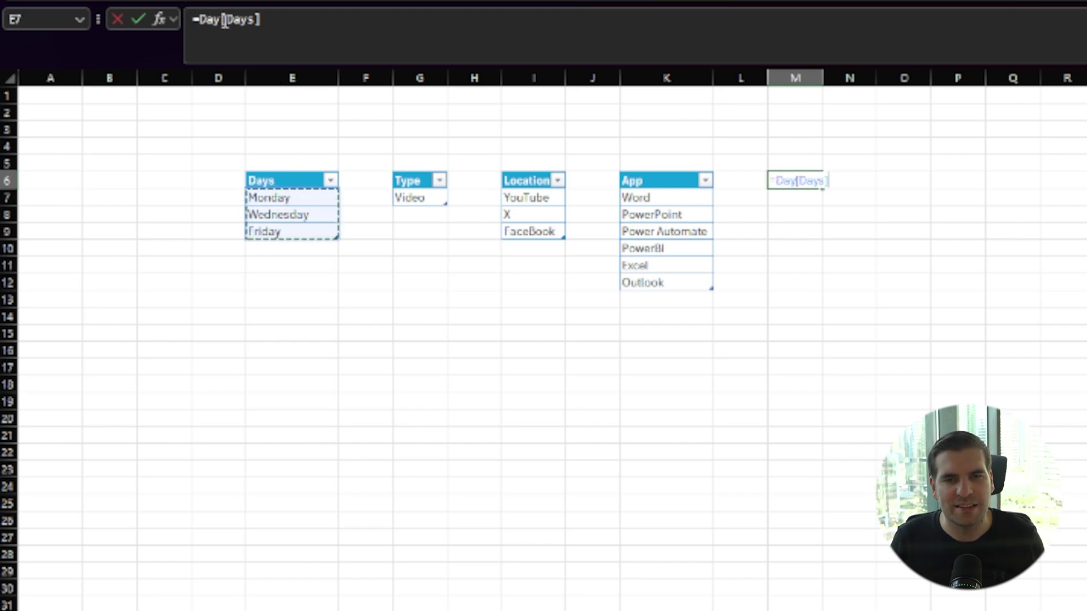
left_click_drag(288, 25, 172, 23)
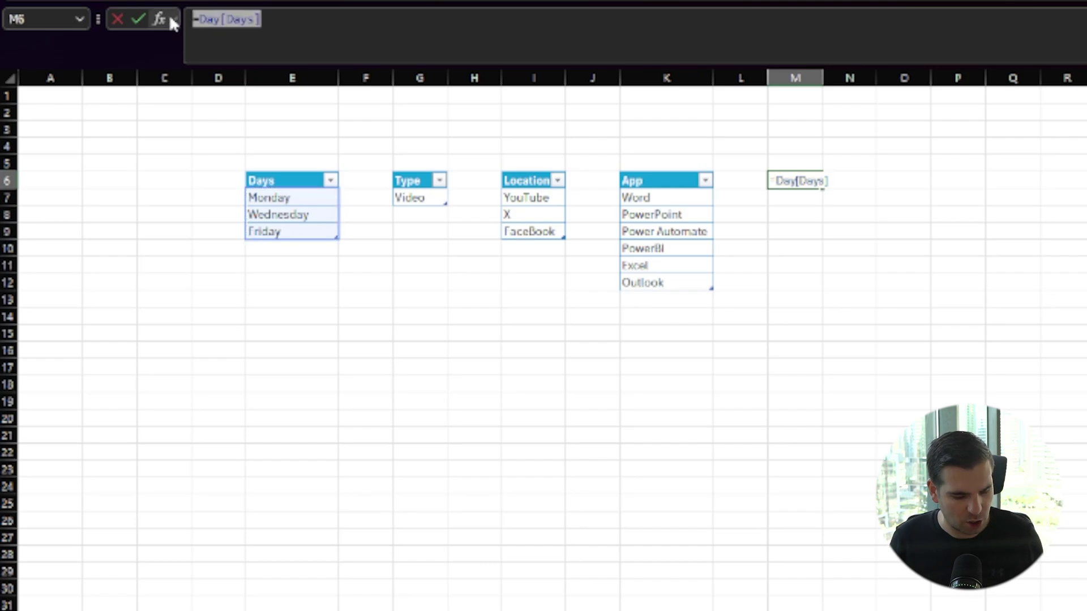
key("Escape")
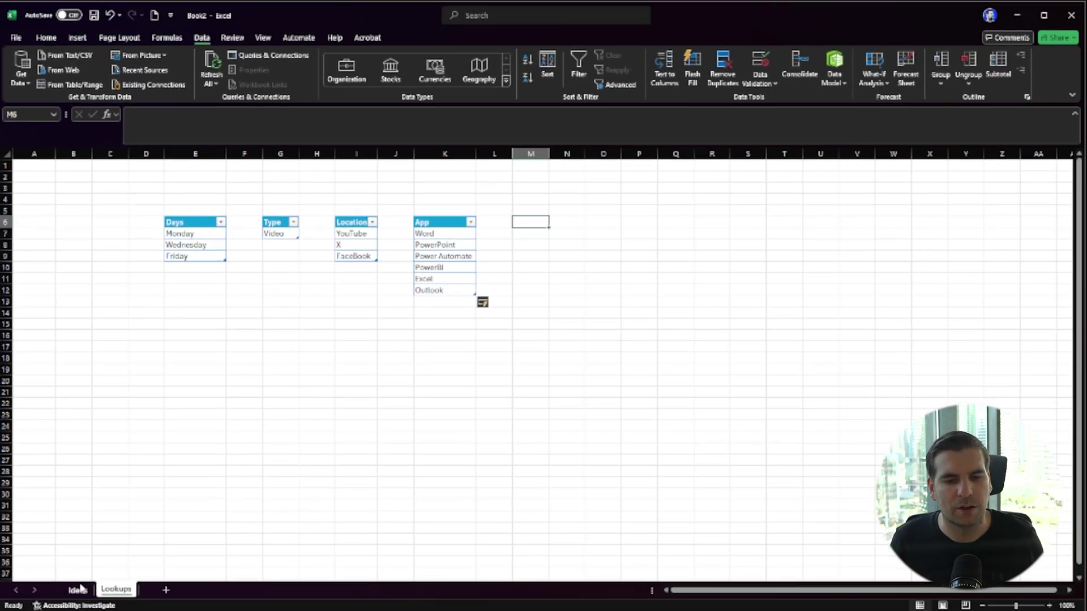
Step: Set the Day cells' validation to List with source =indirect("Day[Days]")
left_click(78, 589)
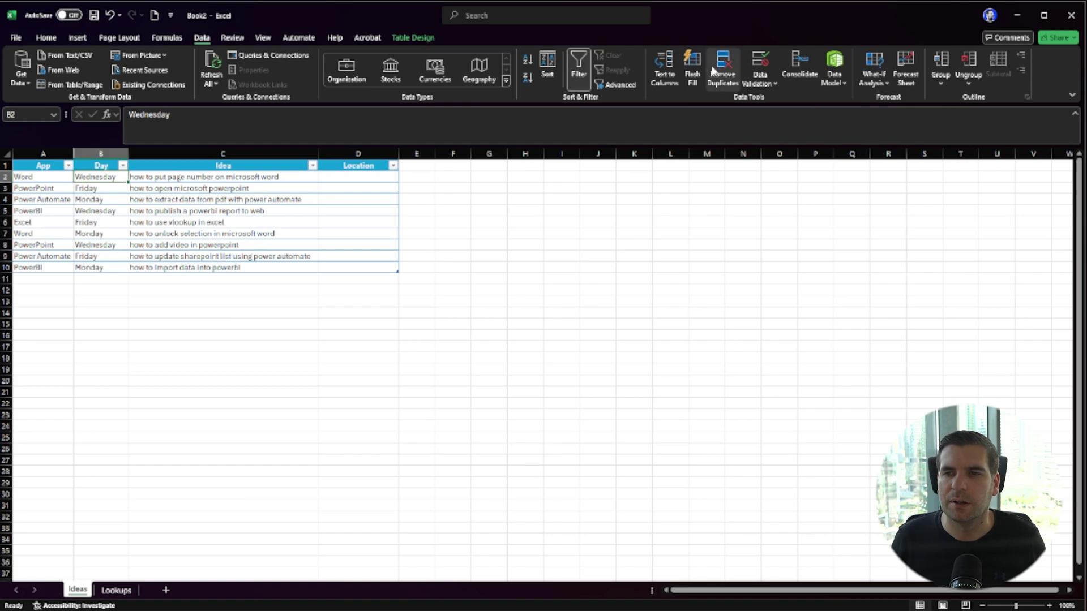
left_click(761, 69)
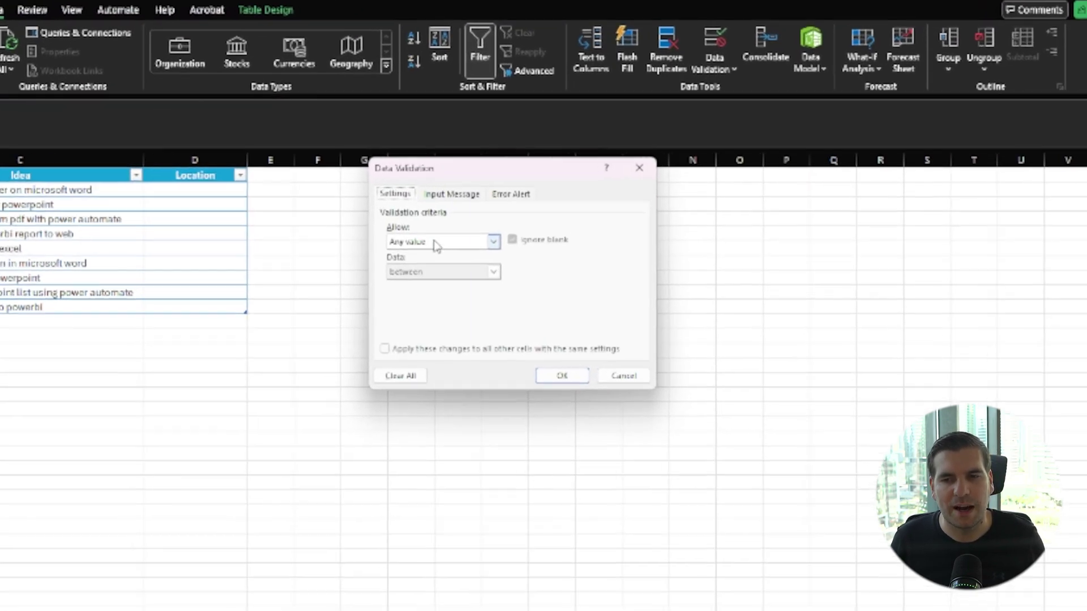
left_click(436, 244)
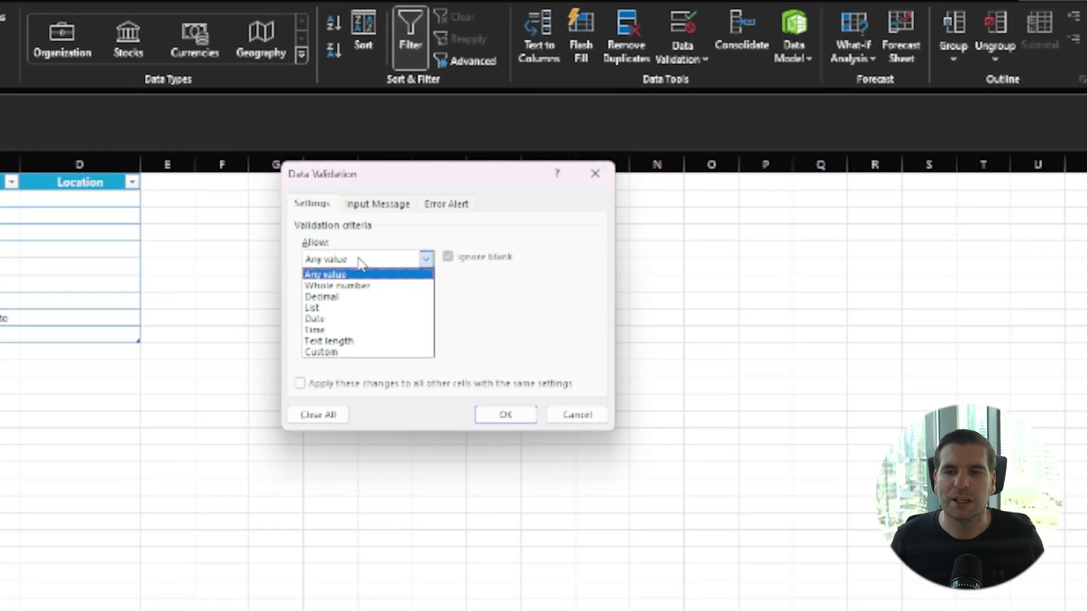
left_click(397, 283)
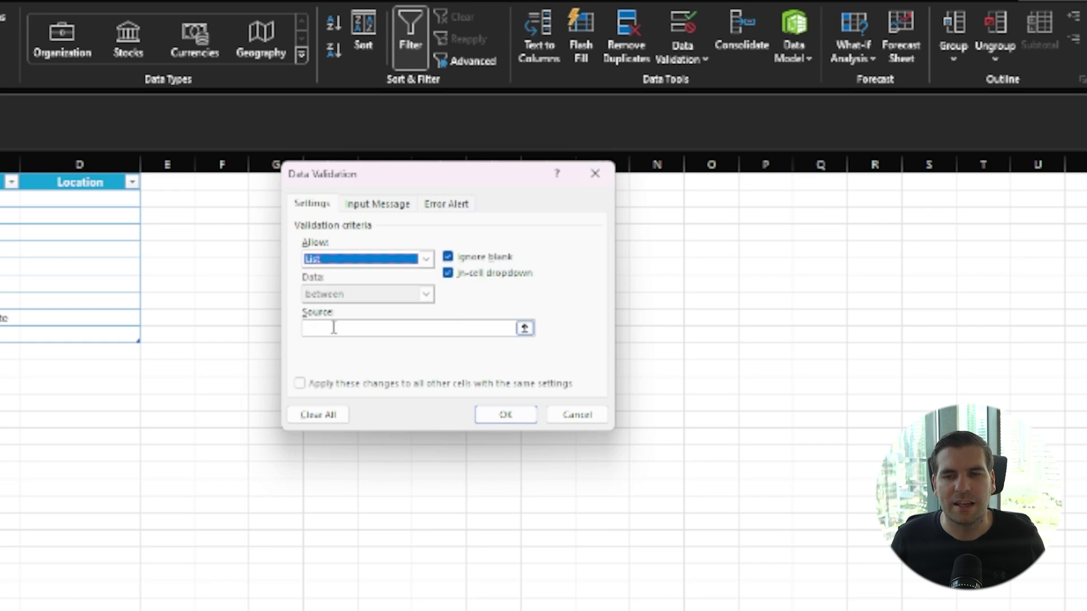
left_click(385, 329)
type("=Days[Days]")
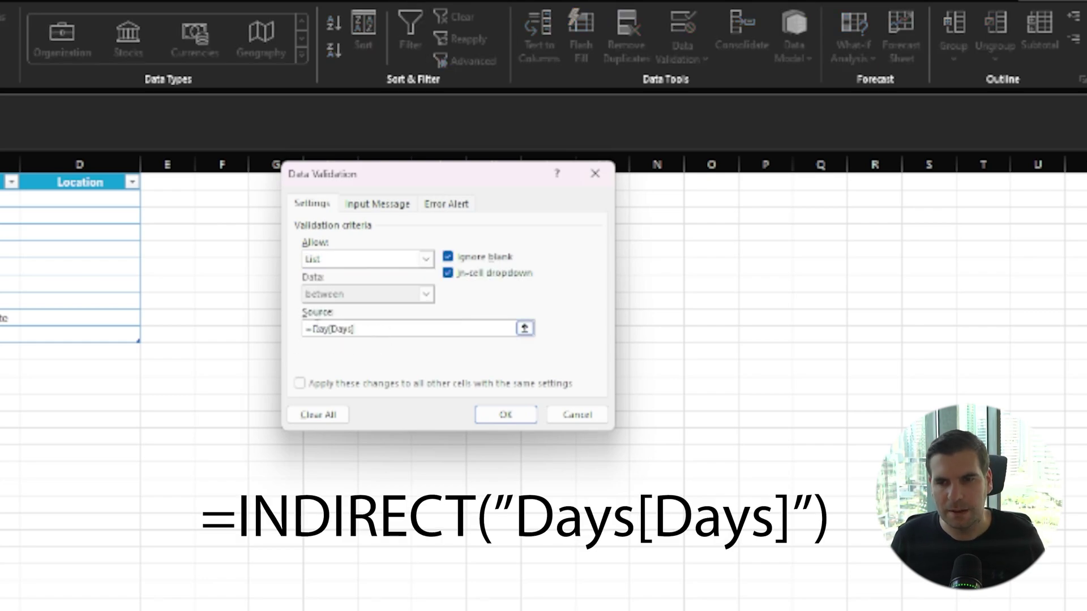
left_click(313, 329)
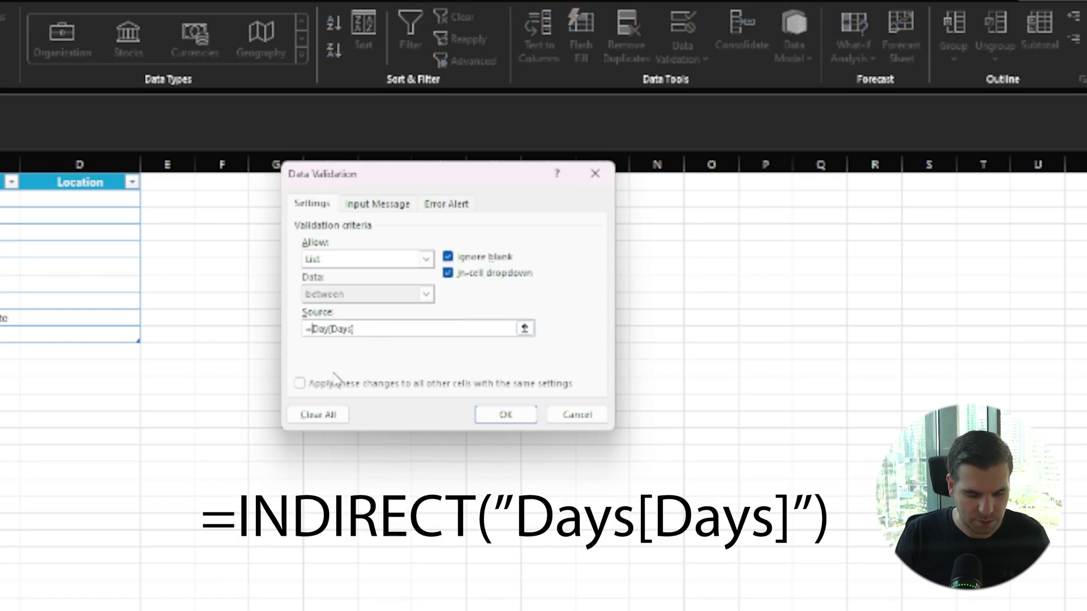
type("indirect")
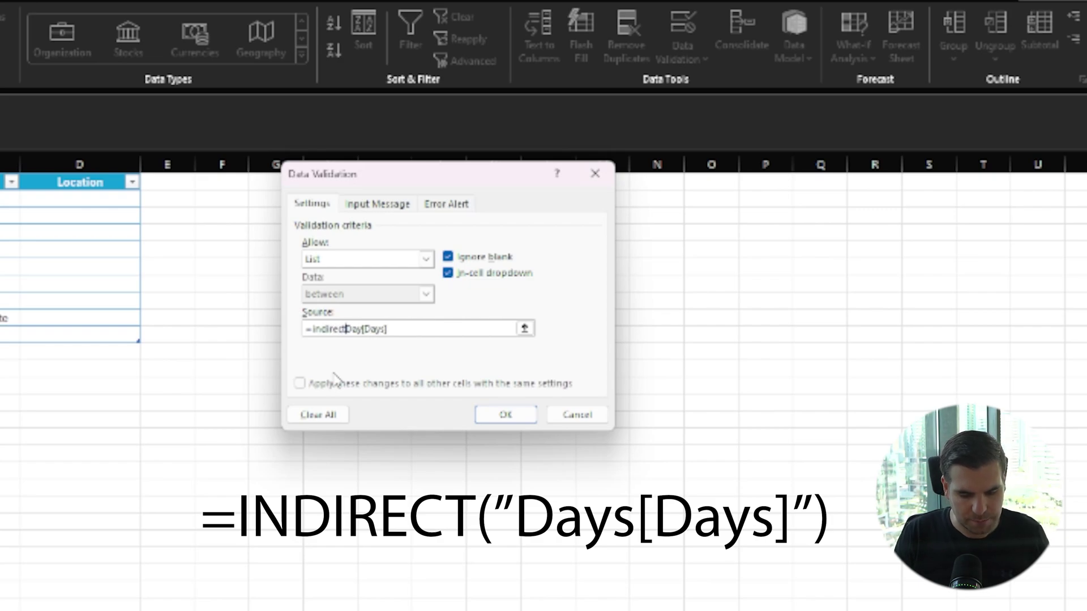
type("(\"")
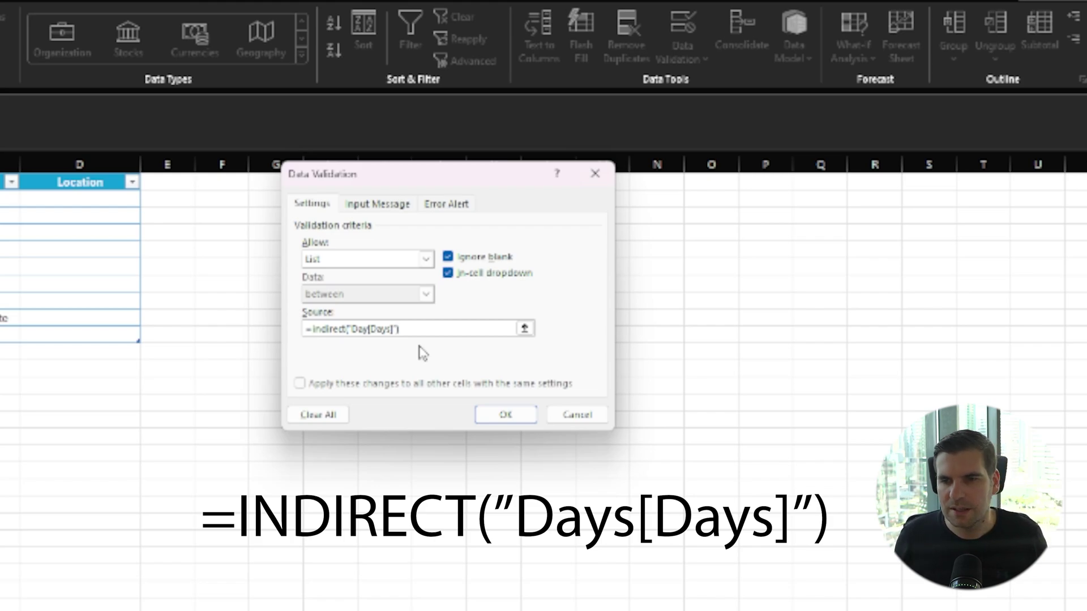
key("Return")
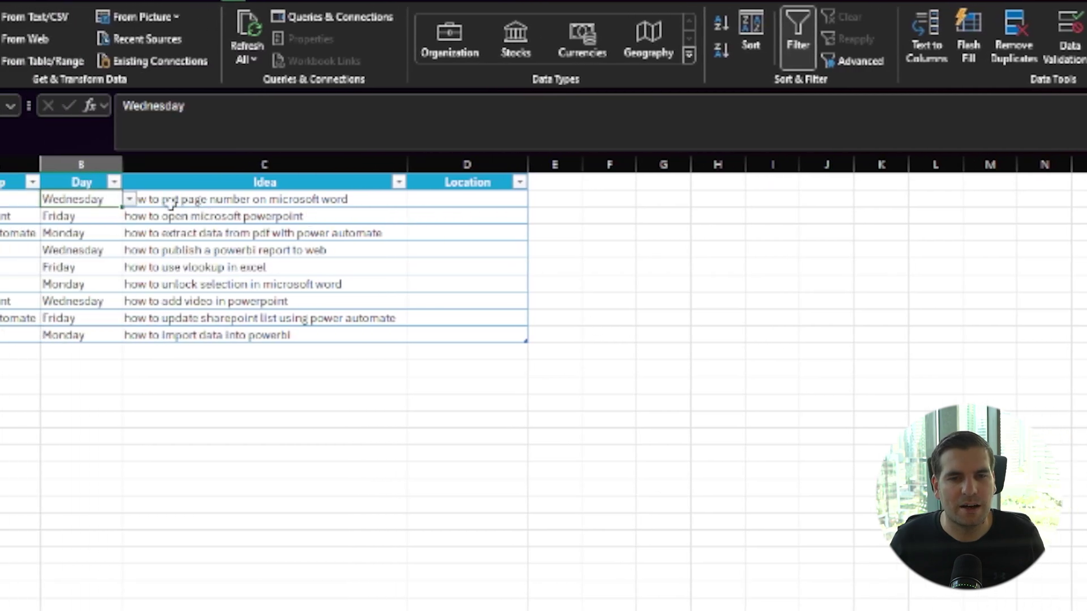
Step: Check B2's Day drop-down and the other Day cells, leaving Wednesday in B2
left_click(201, 200)
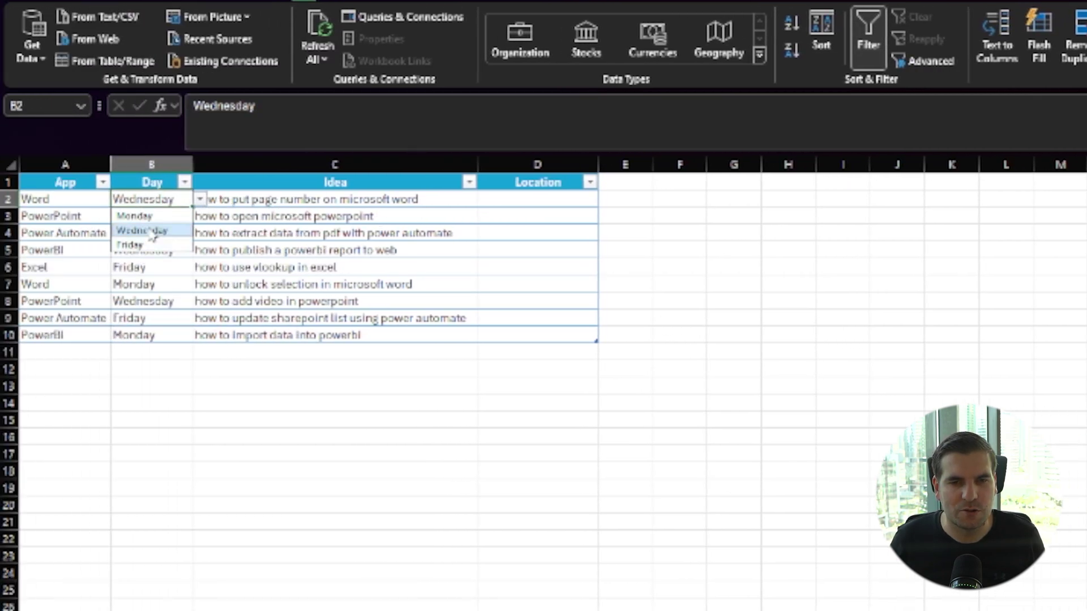
left_click(175, 434)
left_click(154, 215)
left_click(166, 250)
left_click(156, 302)
left_click(155, 335)
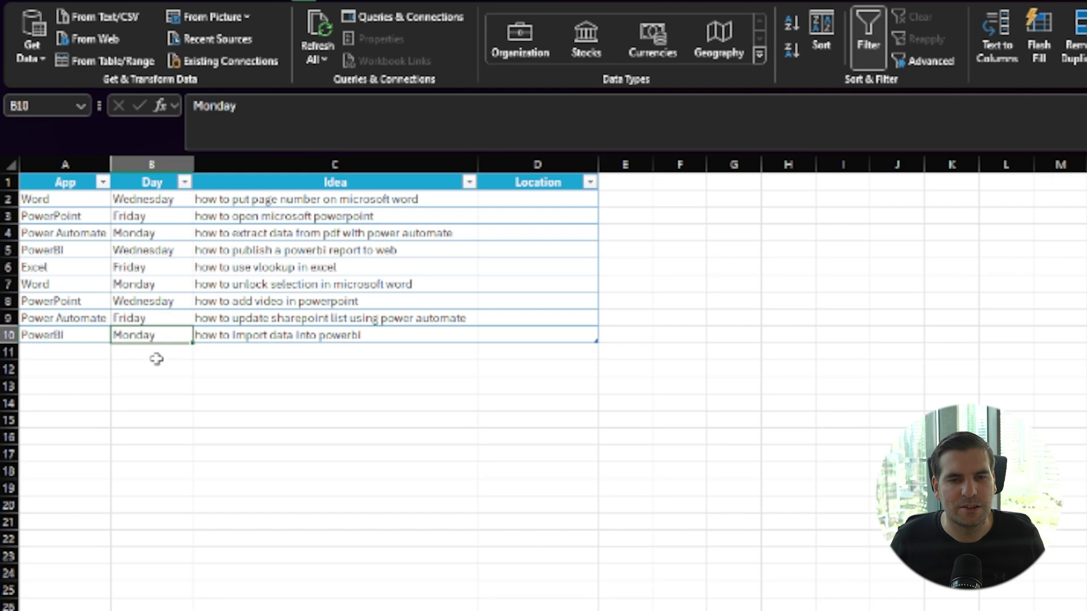
left_click(169, 200)
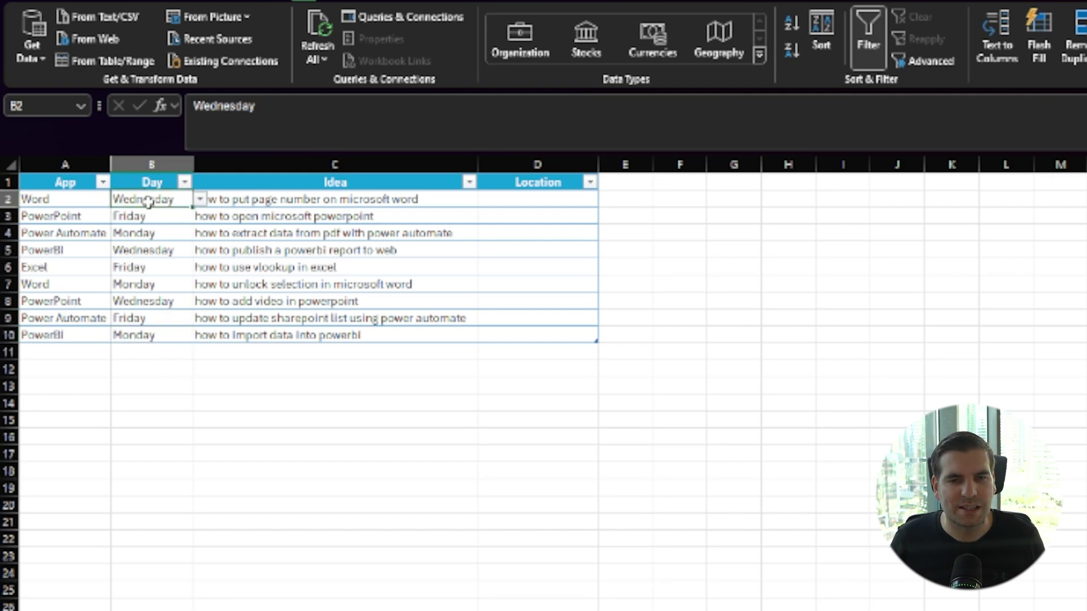
left_click(200, 199)
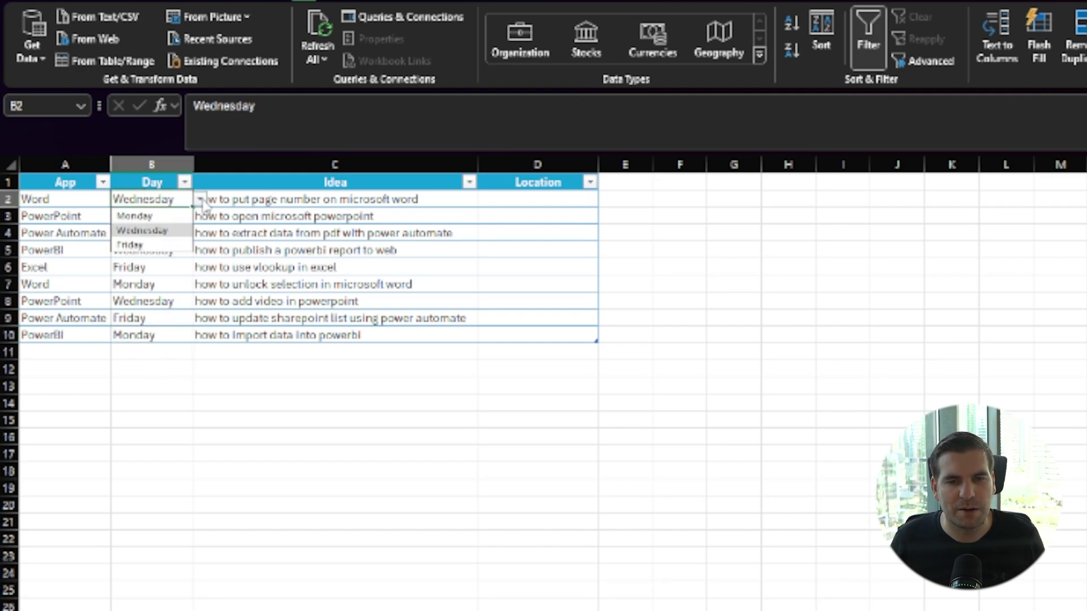
left_click(199, 199)
Step: Select B2:B10 and extend the INDIRECT("Day[Days]") validation to all of them
left_click_drag(159, 201, 158, 333)
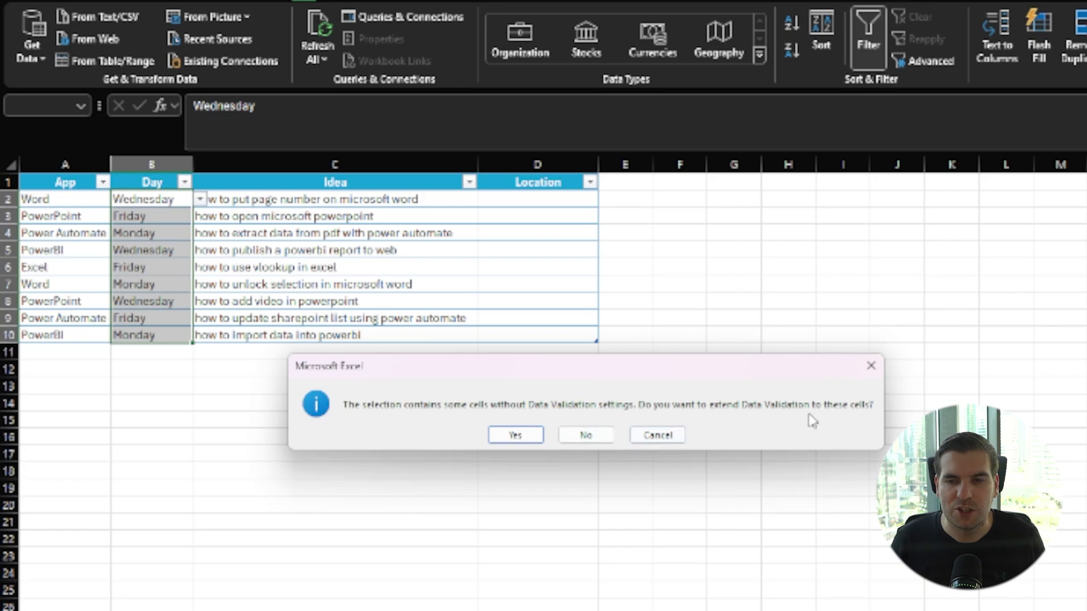
left_click(515, 436)
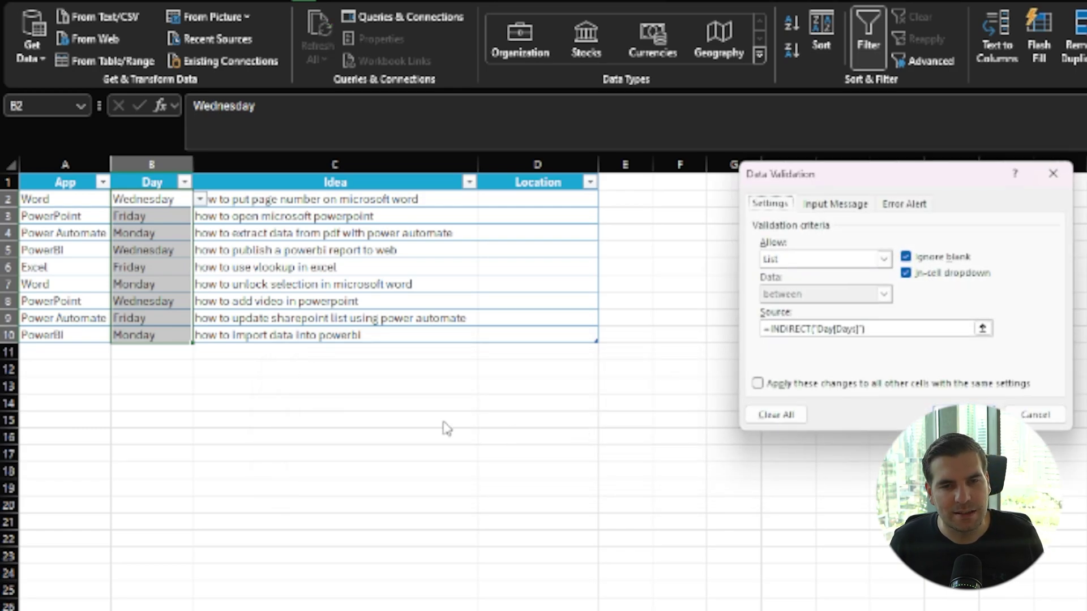
left_click(965, 415)
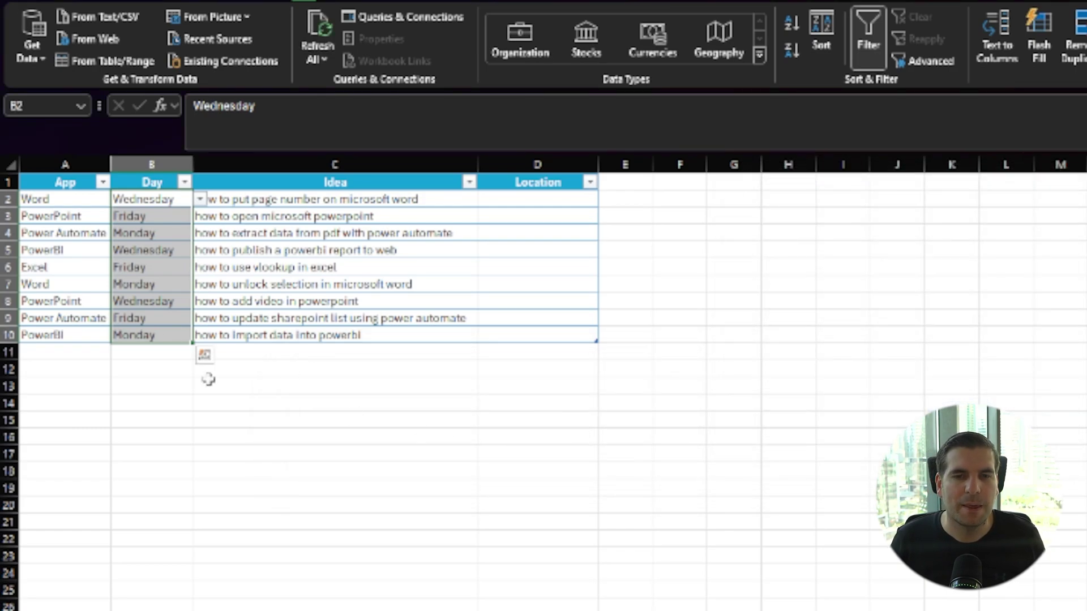
left_click(138, 215)
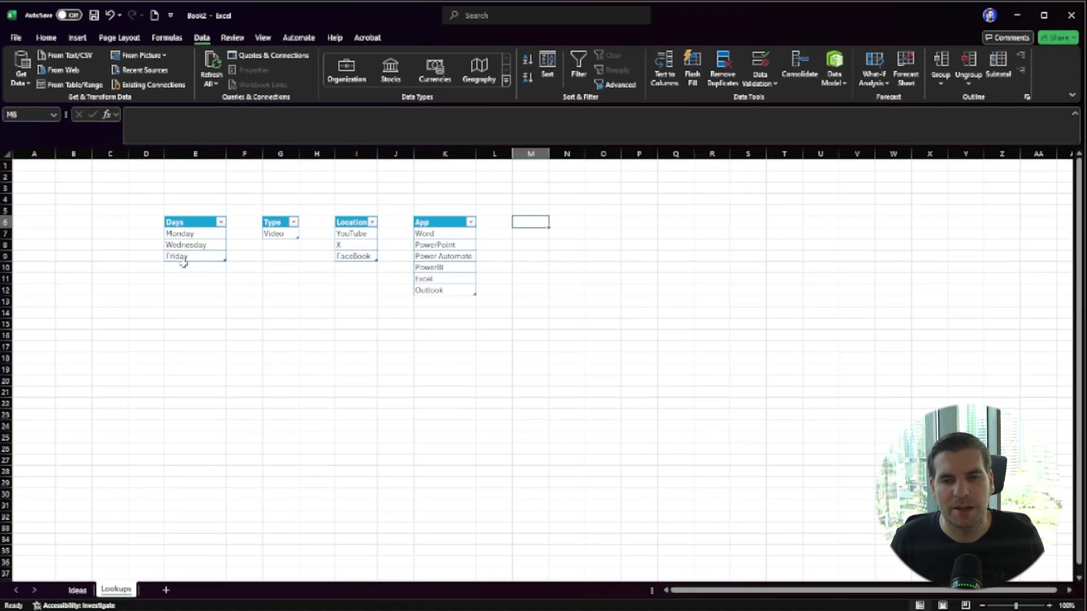
Step: Enter Sunday below Friday in the Days table
left_click(177, 267)
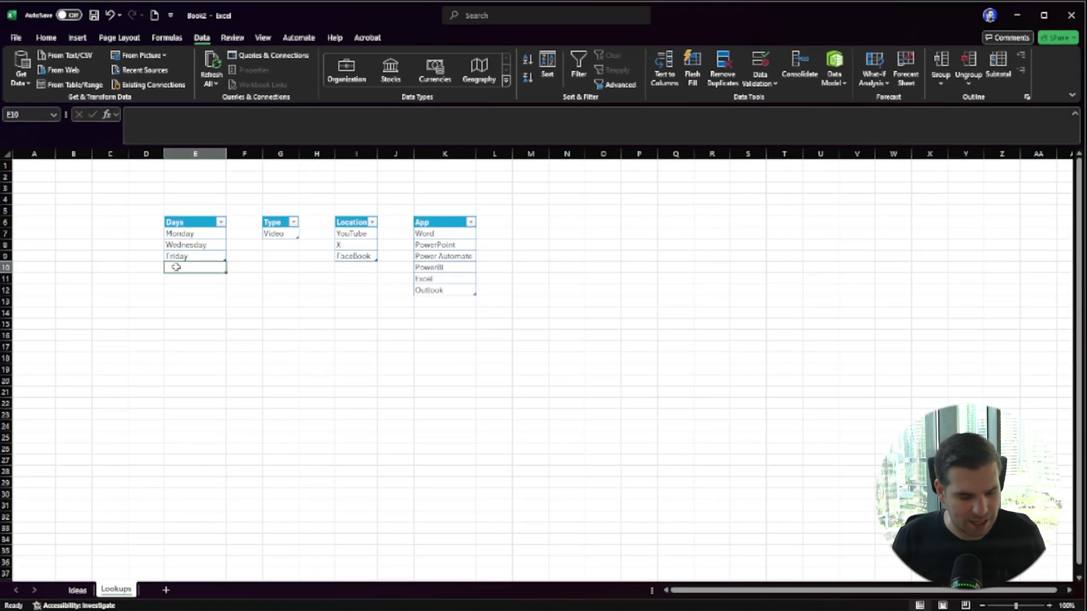
type("Sunday")
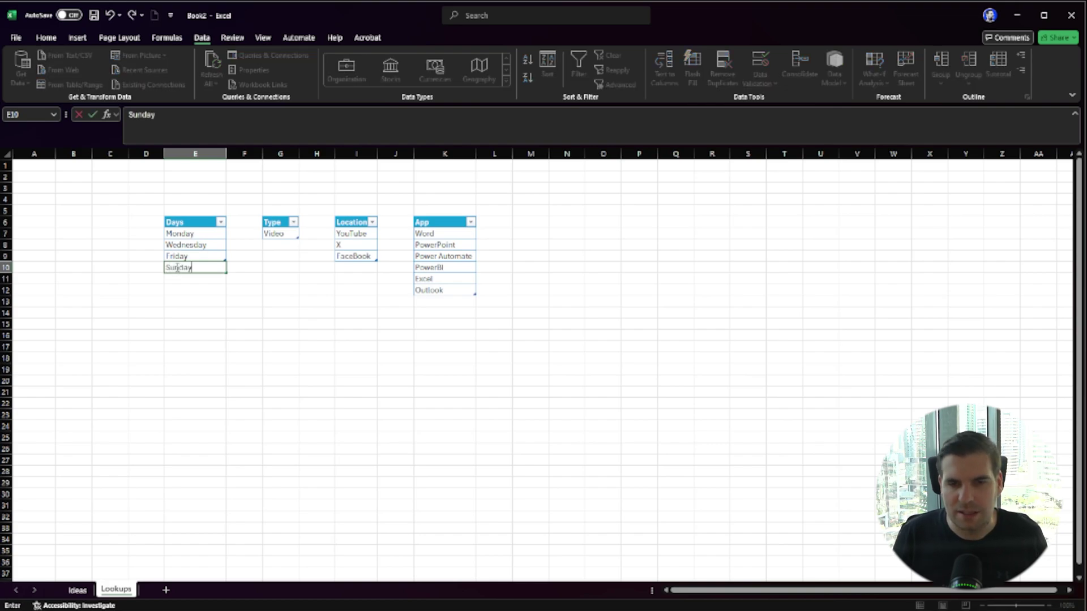
key("Return")
Step: Check that B3's Day drop-down on Ideas now lists Sunday
left_click(77, 590)
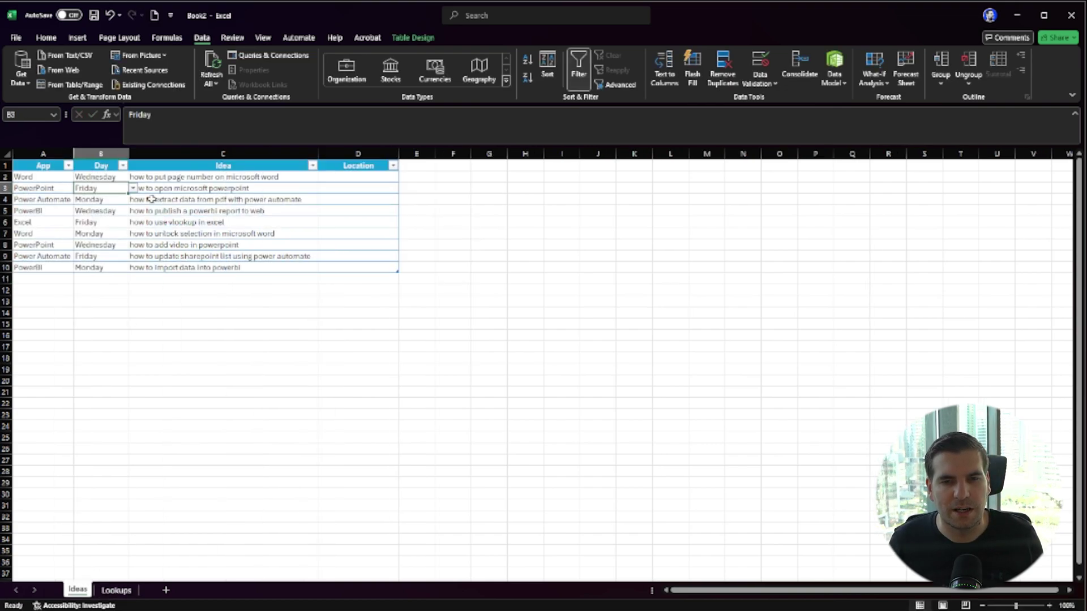
left_click(132, 188)
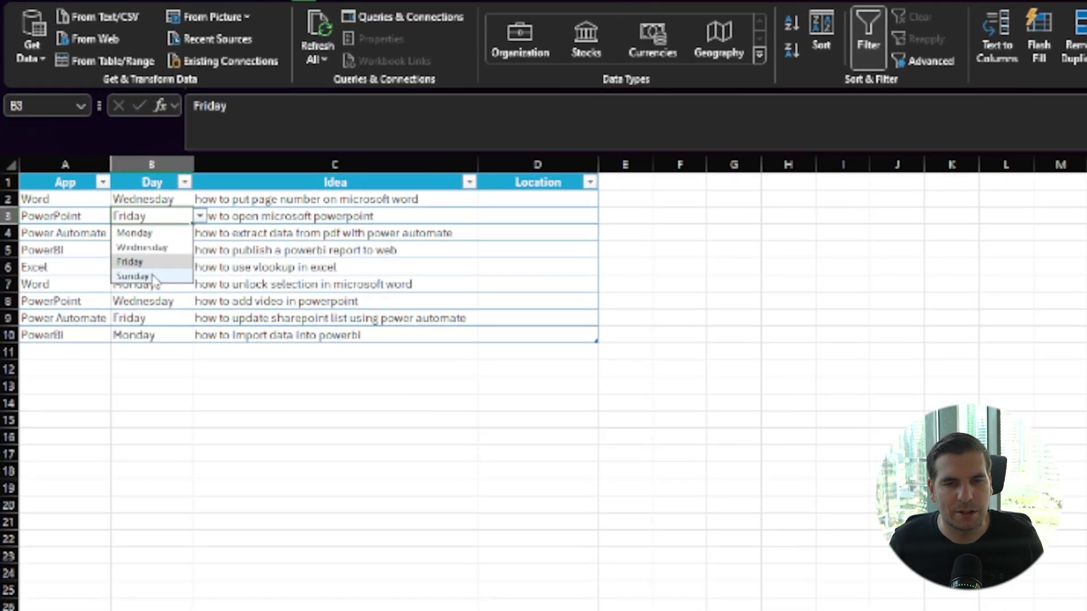
left_click(347, 420)
left_click(518, 200)
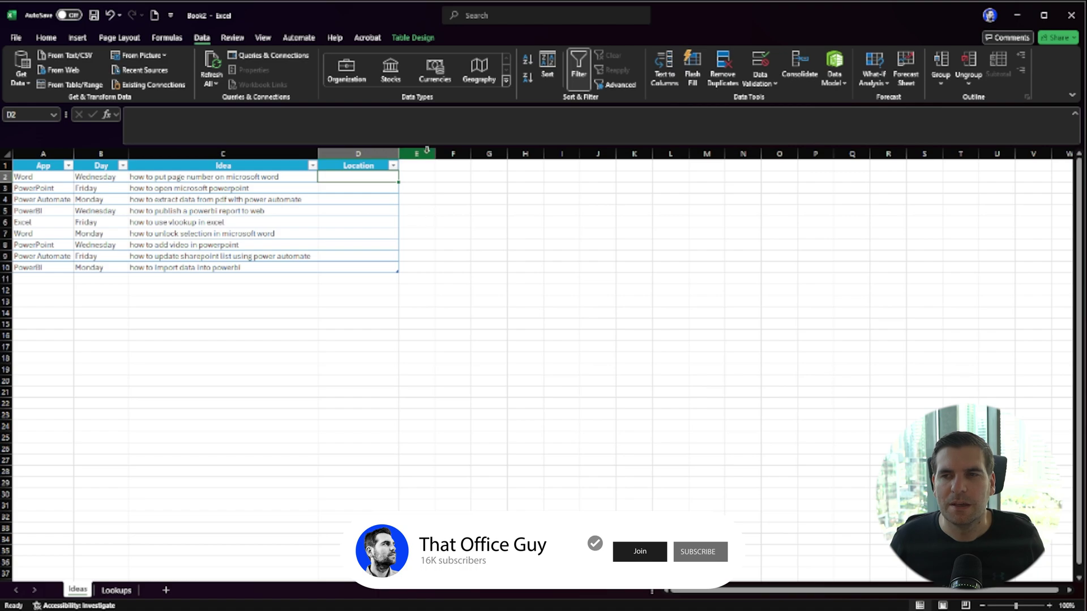
left_click(116, 591)
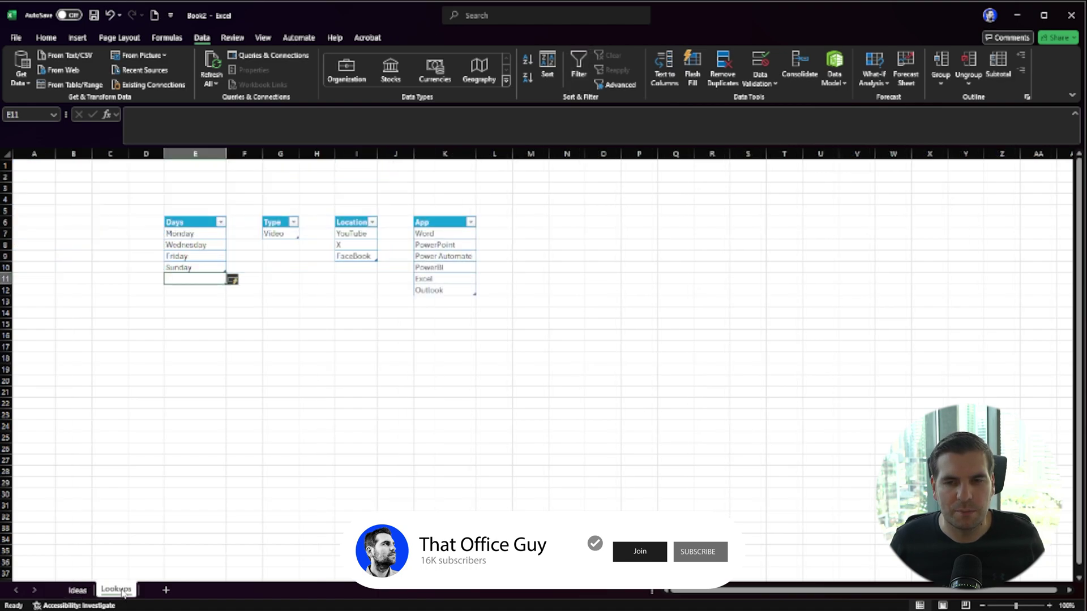
left_click(354, 234)
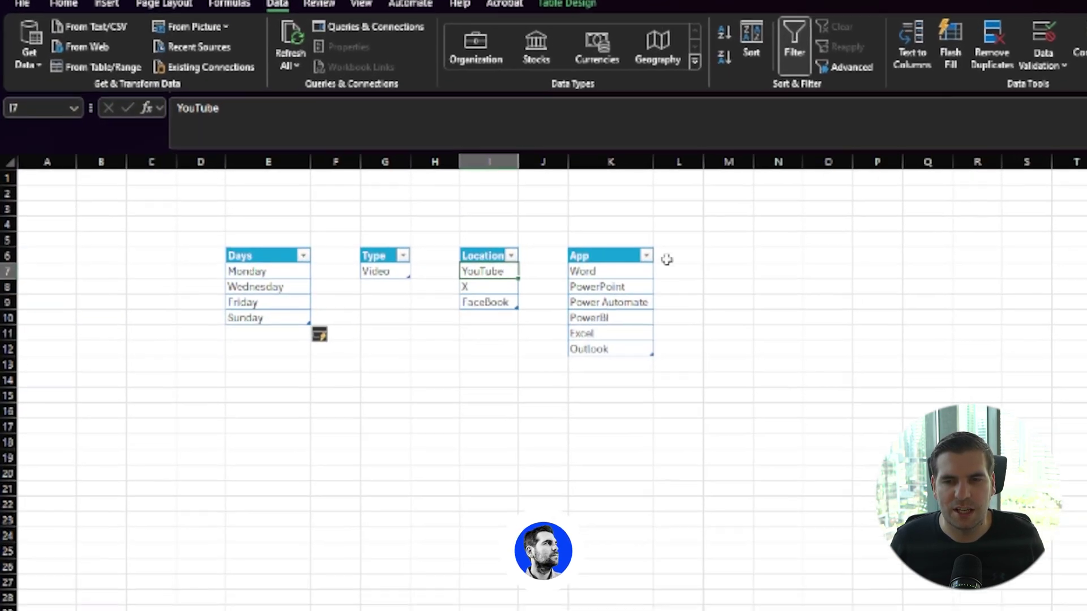
left_click(530, 224)
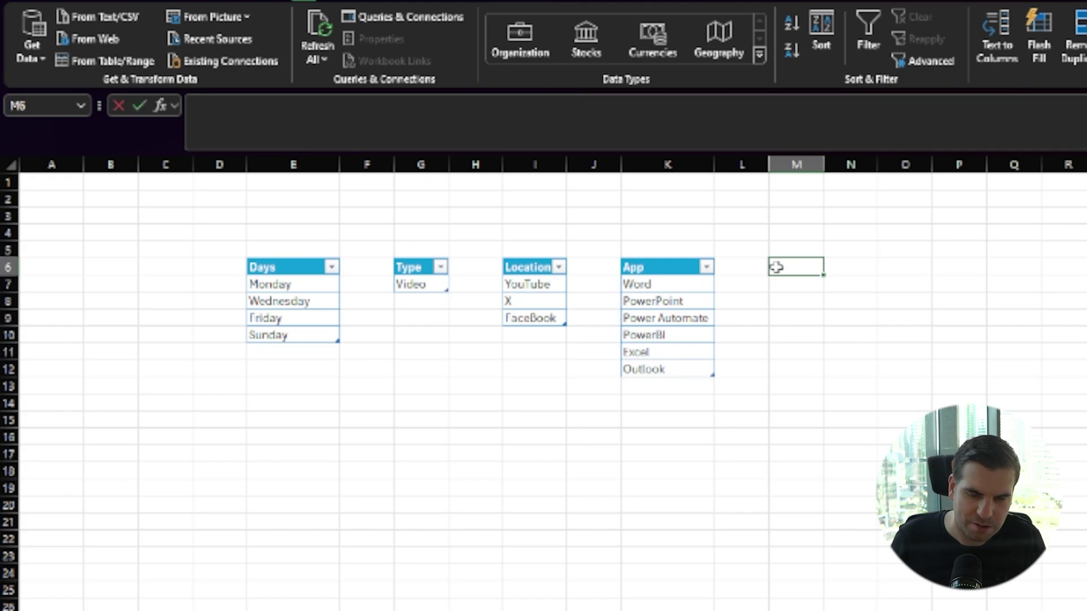
type("=")
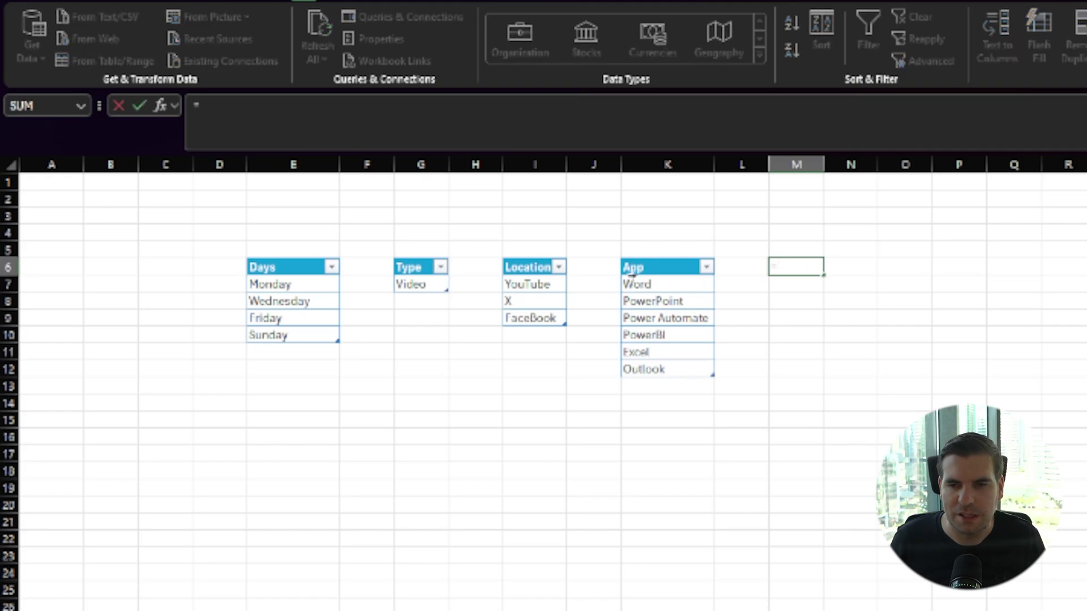
left_click(533, 258)
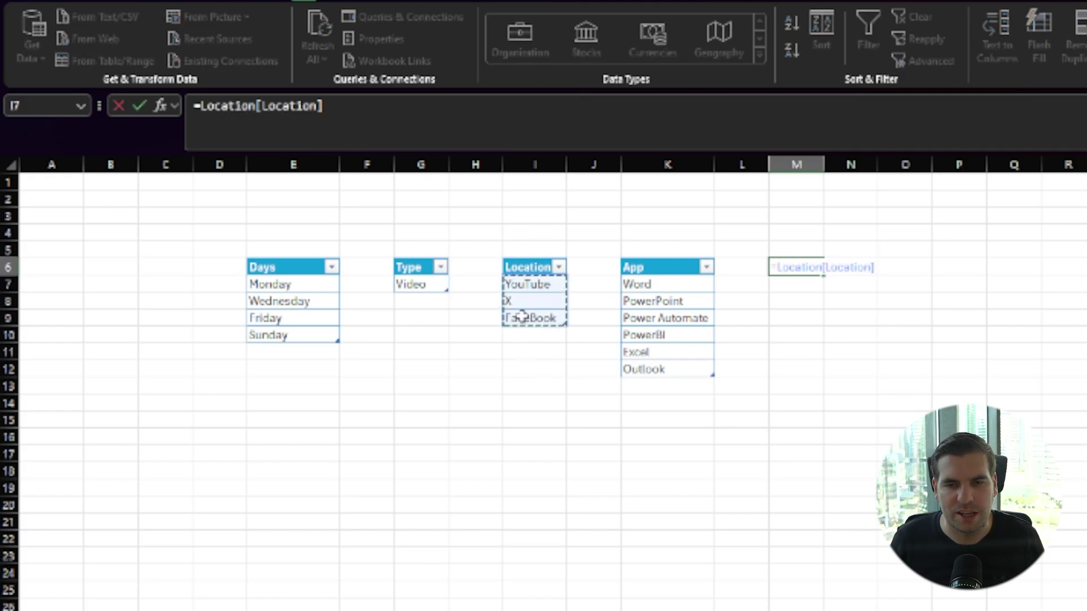
left_click_drag(323, 106, 195, 106)
key("ctrl+c")
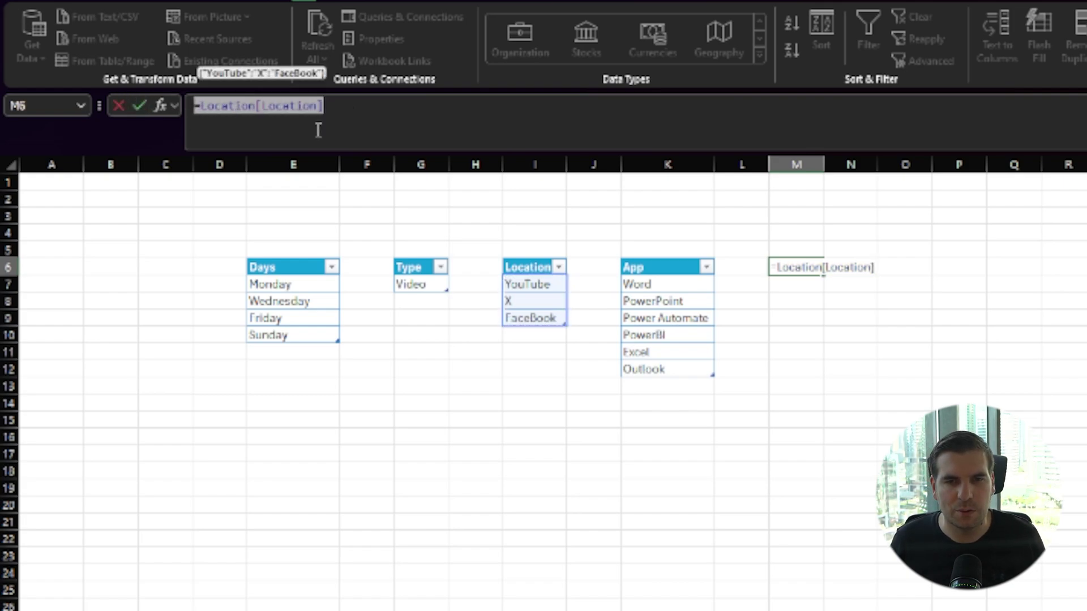
key("Escape")
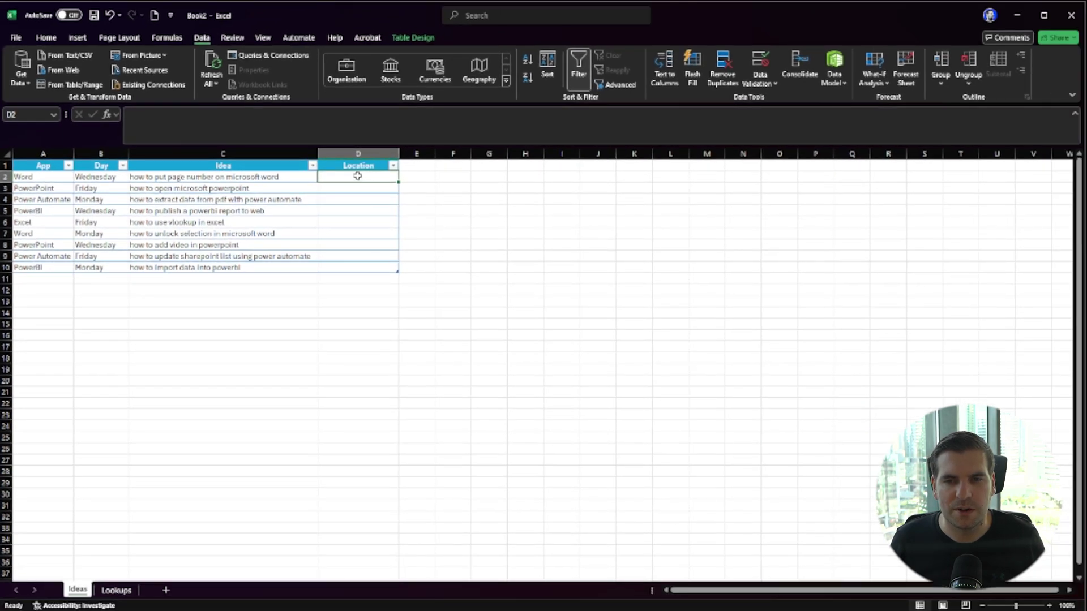
Step: Set D2's validation to List, paste Location[Location] as source, and start wrapping it in INDIRECT
left_click(762, 67)
left_click(551, 218)
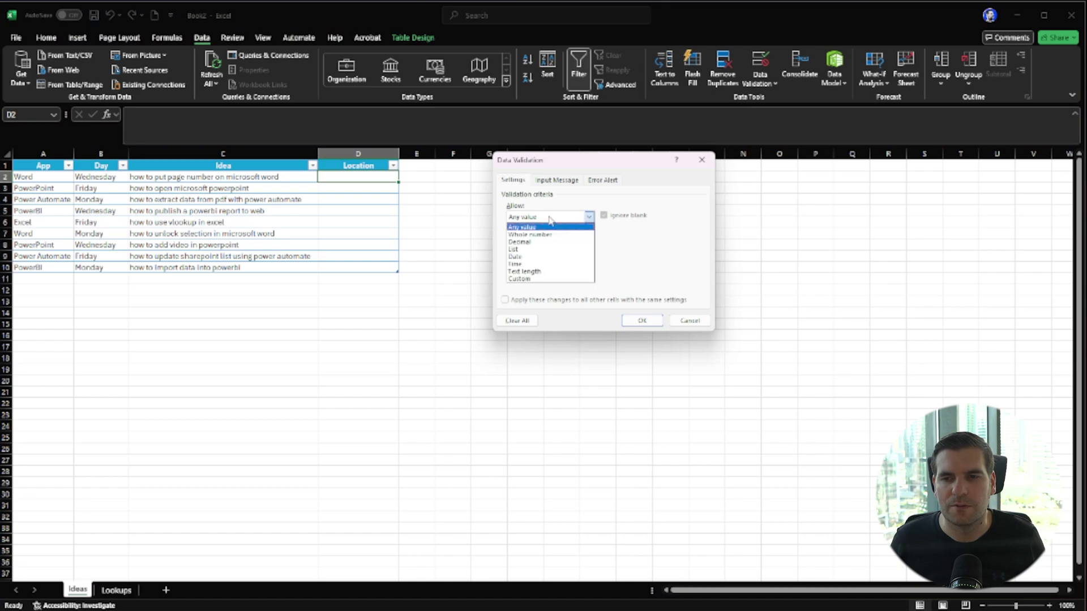
left_click(536, 250)
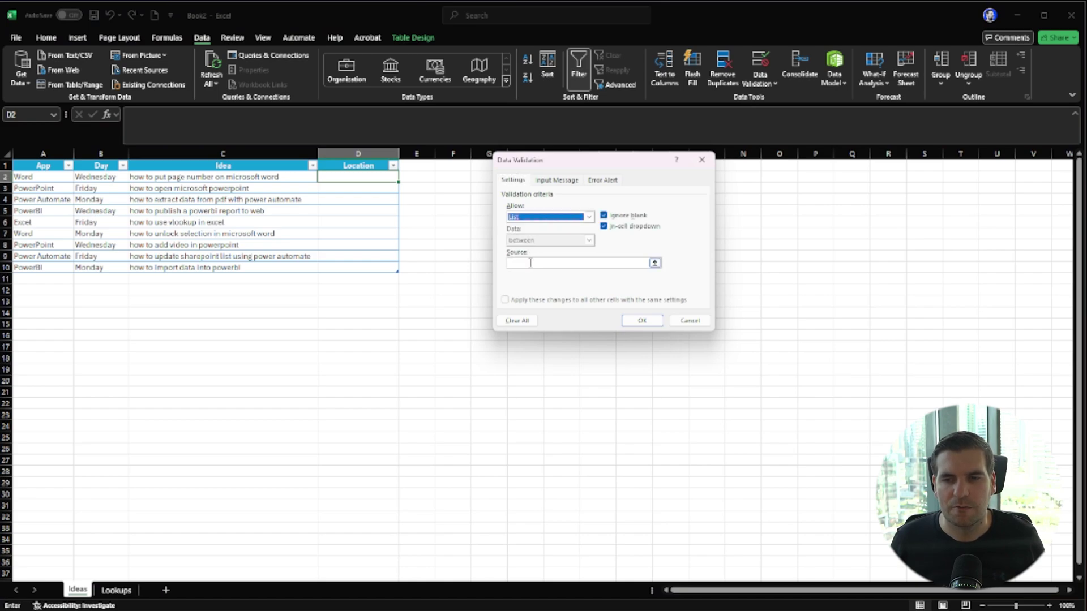
left_click(530, 263)
key("ctrl+v")
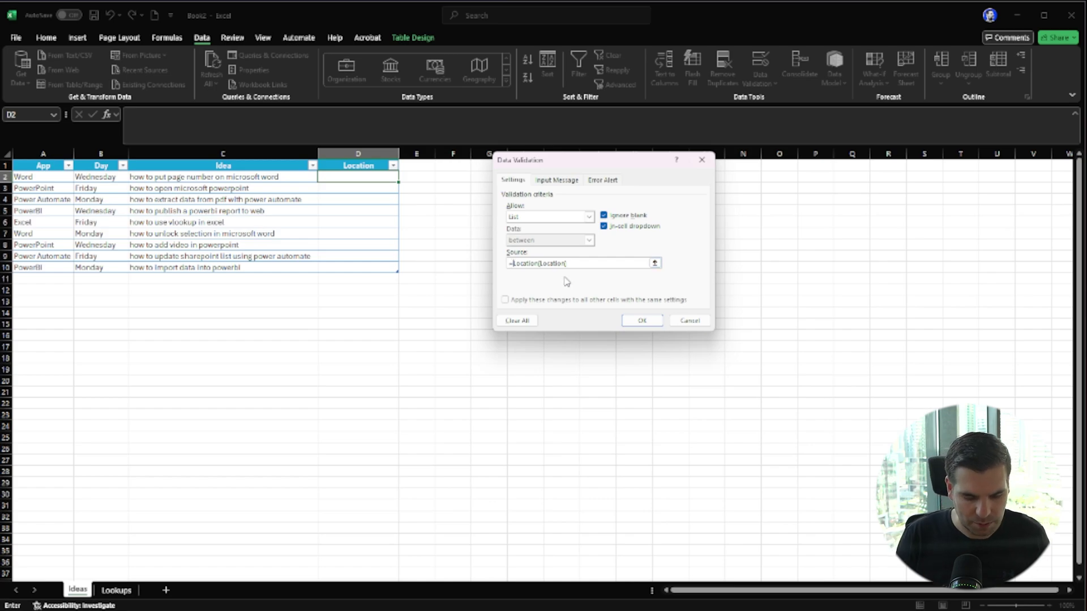
type("indirect")
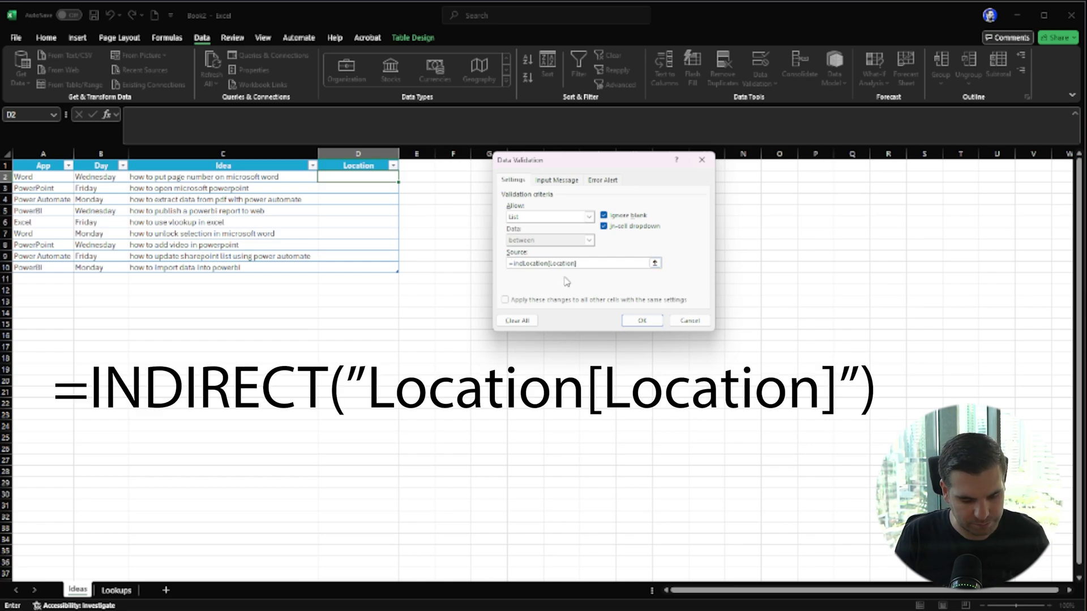
type("(\"")
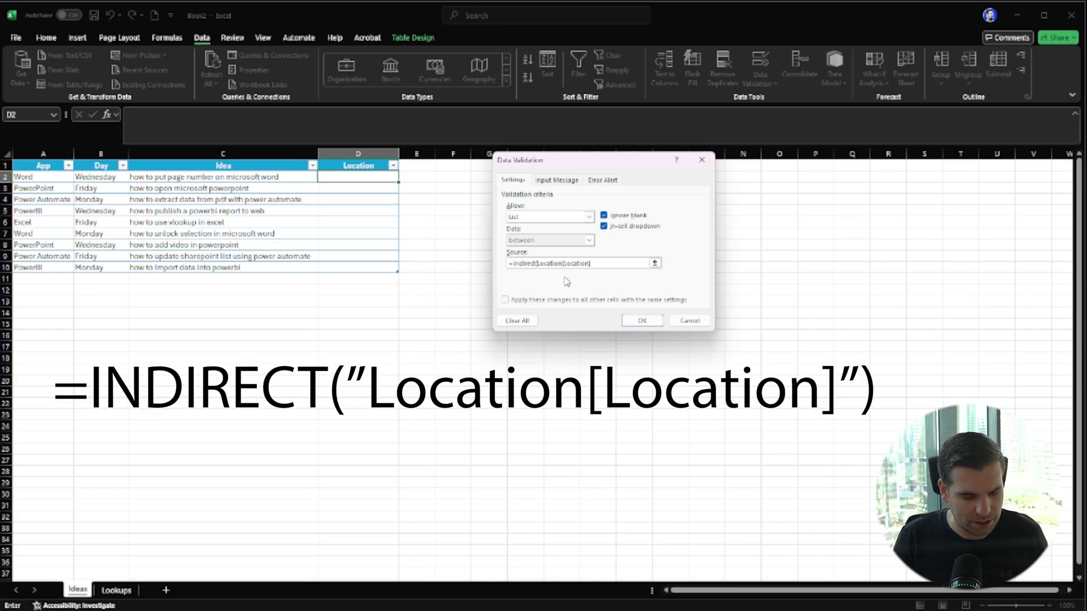
type("\"")
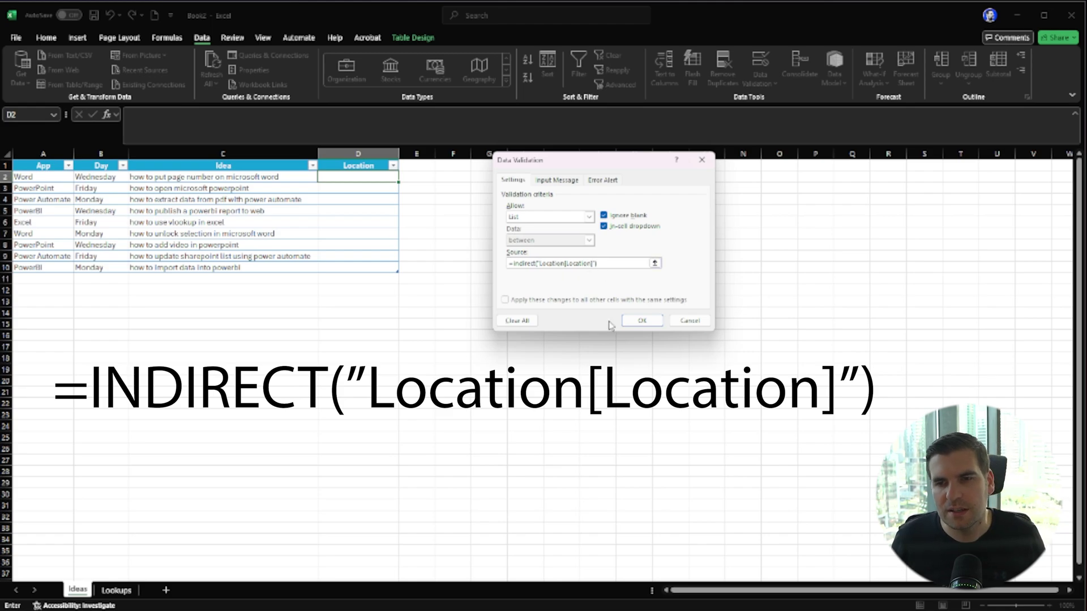
Step: Confirm D2's Location list, extend it to D2:D10, and test D2's drop-down choices
left_click(637, 321)
left_click(378, 189)
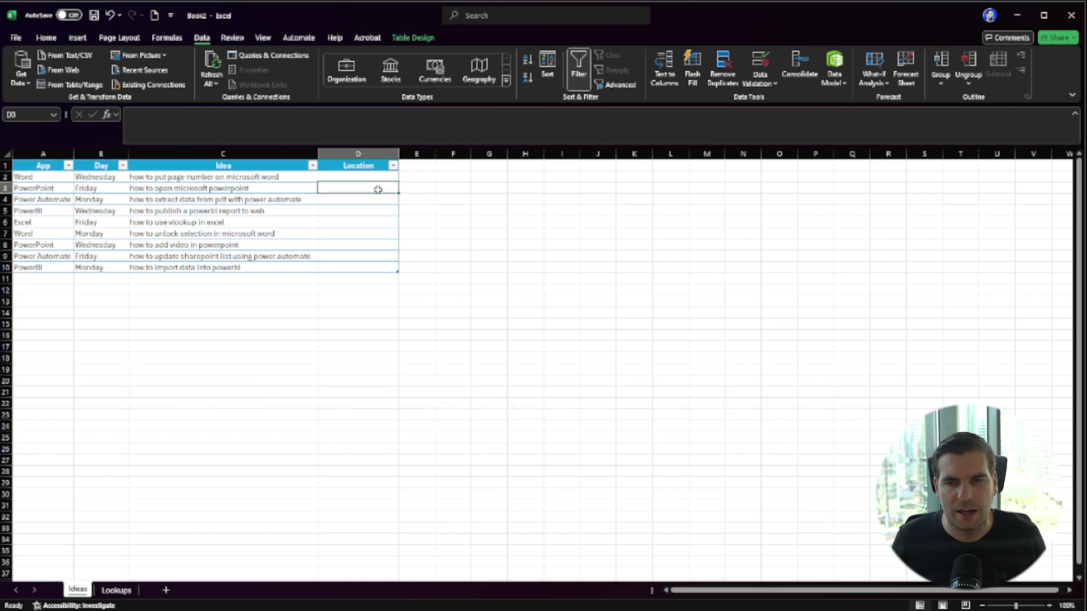
left_click_drag(383, 177, 389, 271)
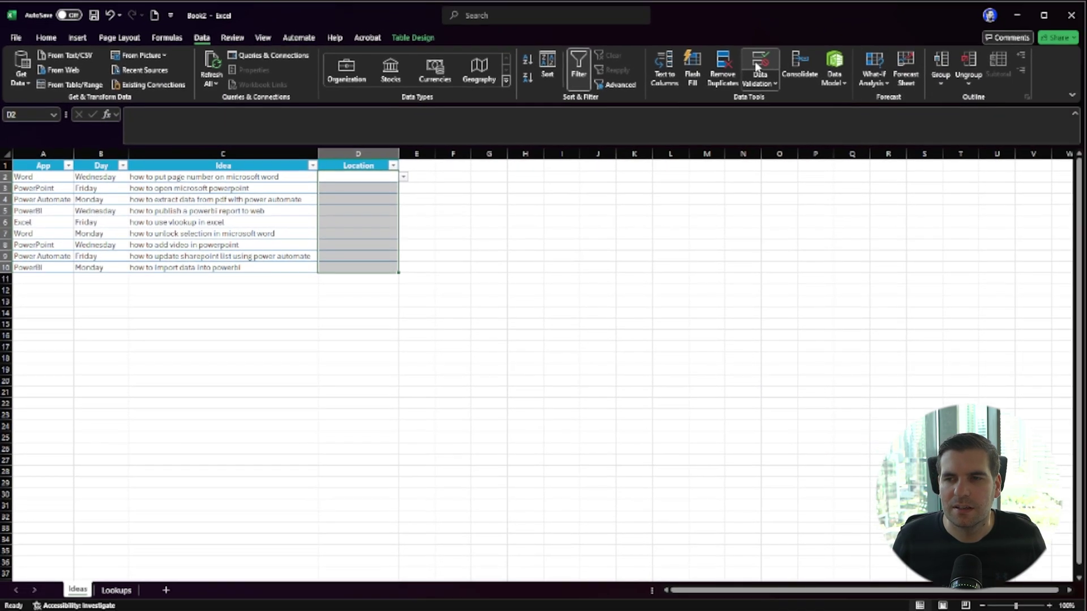
left_click(760, 67)
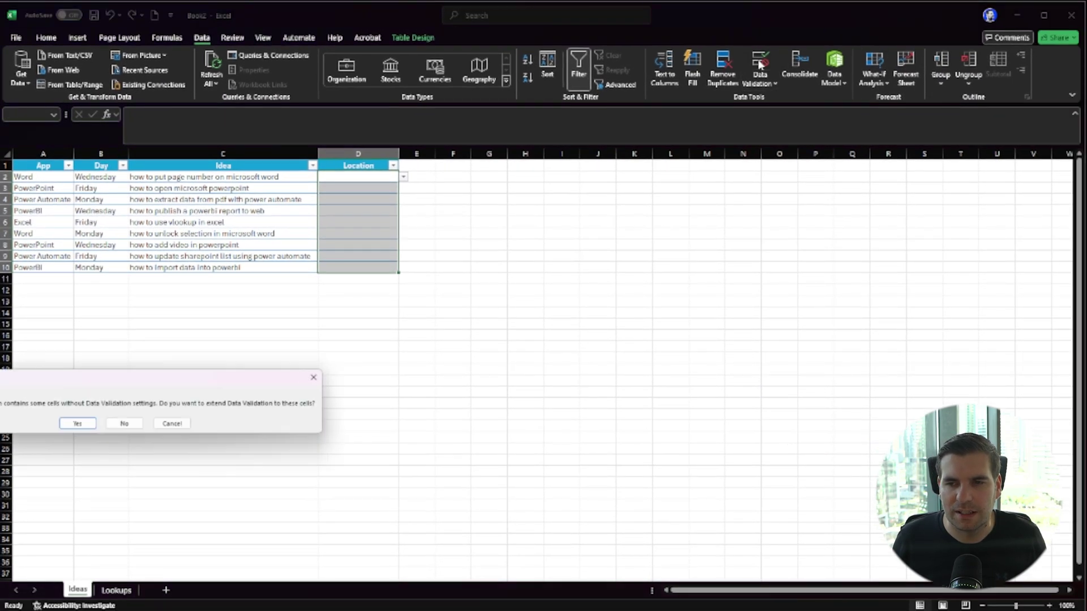
left_click_drag(212, 385, 476, 295)
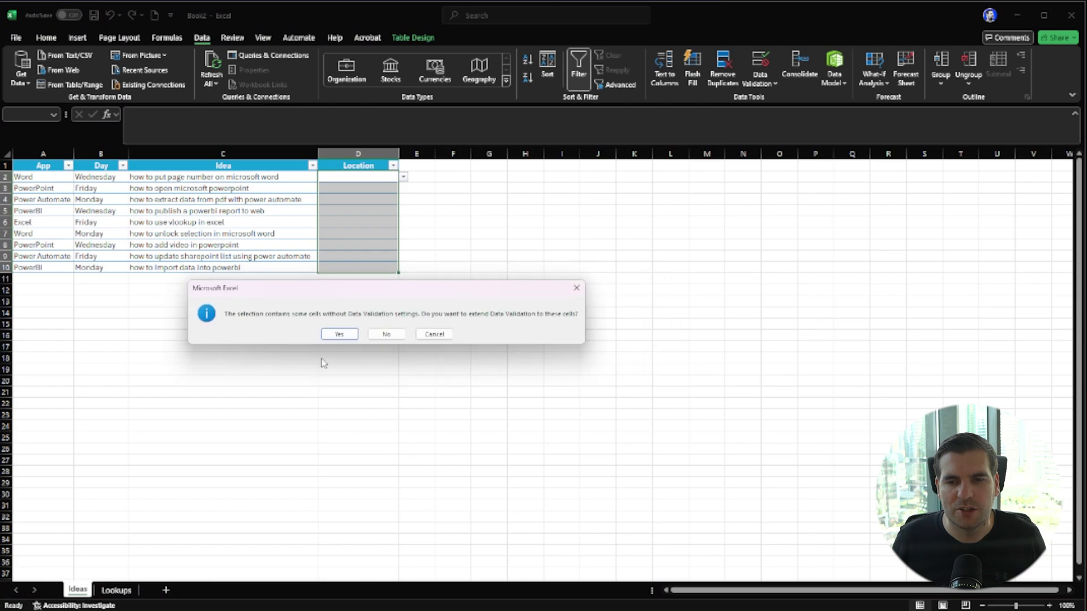
left_click(339, 334)
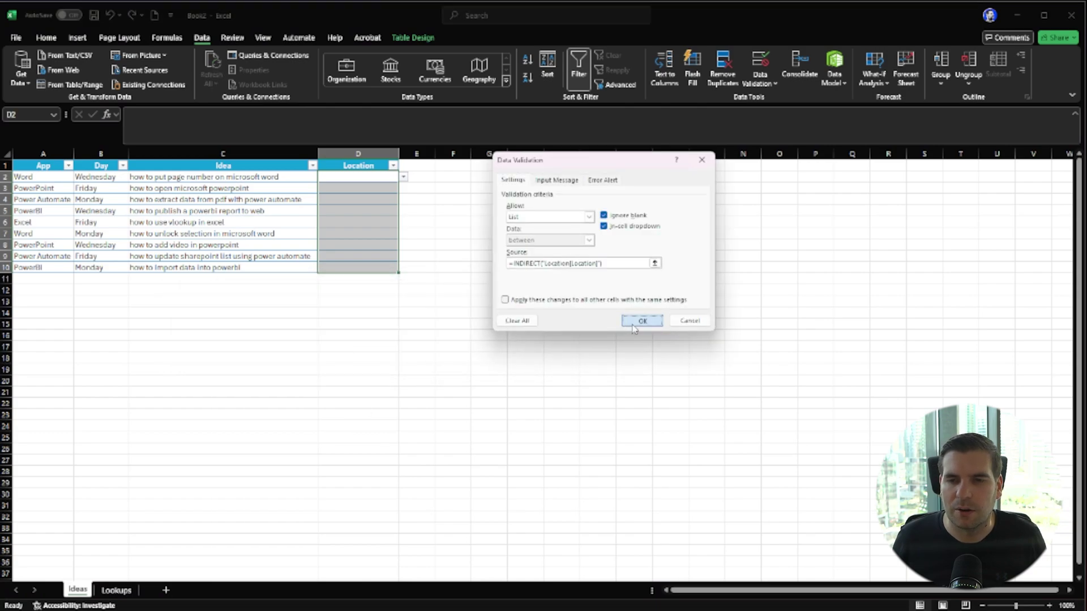
left_click(633, 327)
left_click(403, 177)
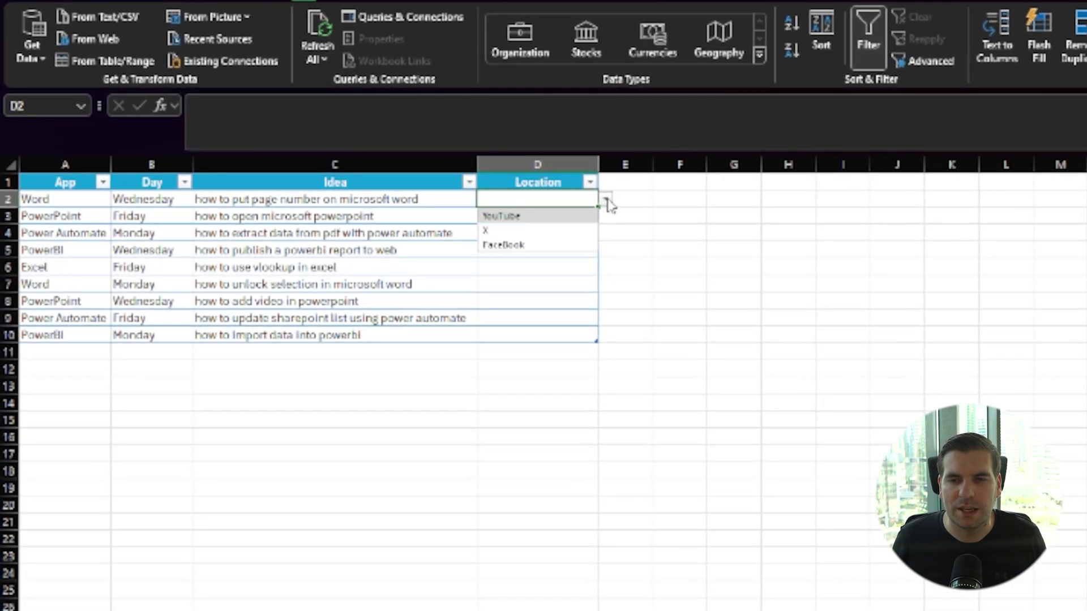
left_click(670, 233)
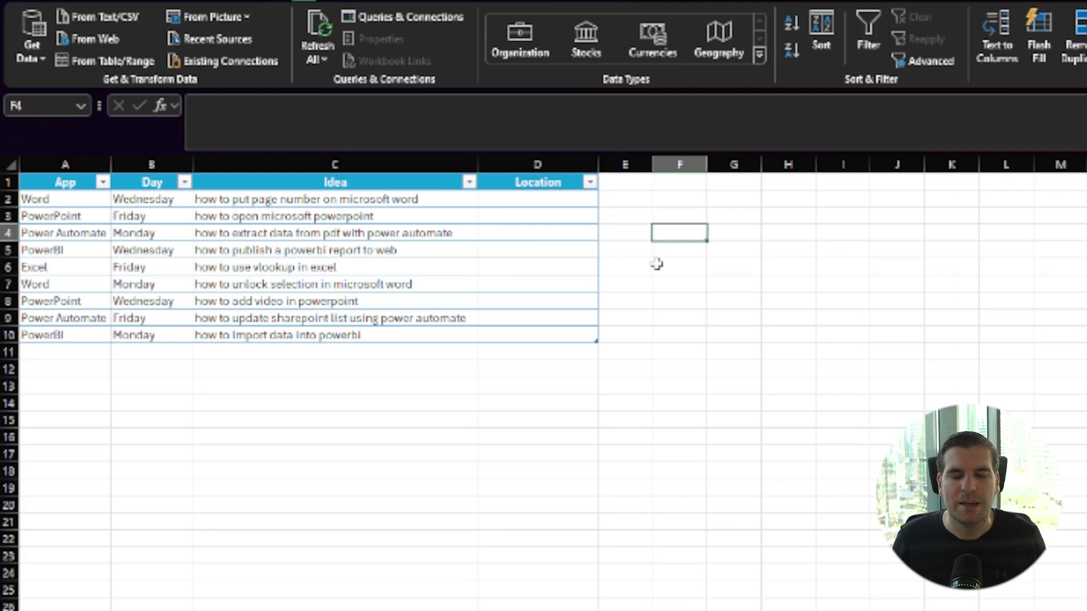